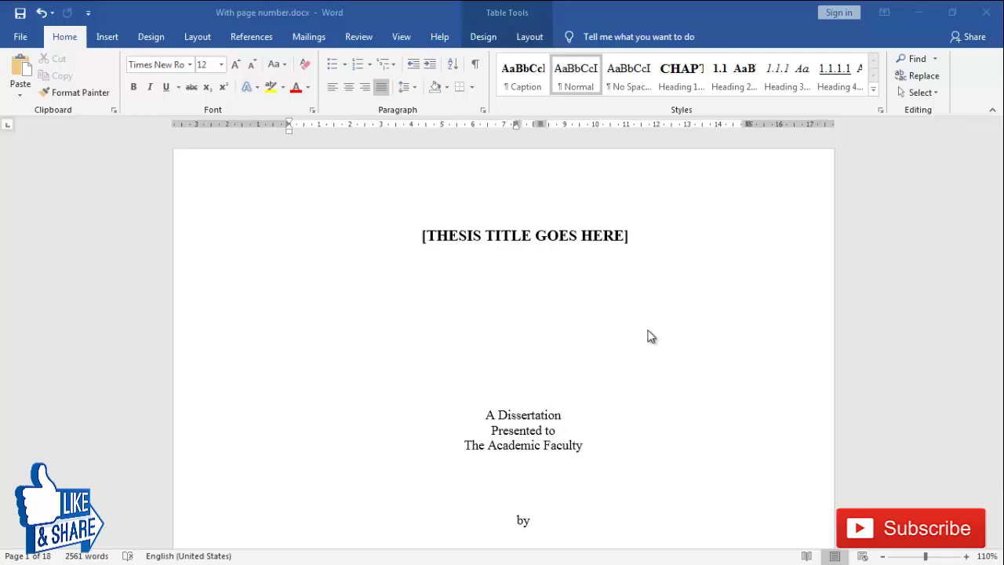
Bring up the example thesis document, select its title and scroll through its pages
left_click(589, 339)
scroll(649, 338, "down", 10)
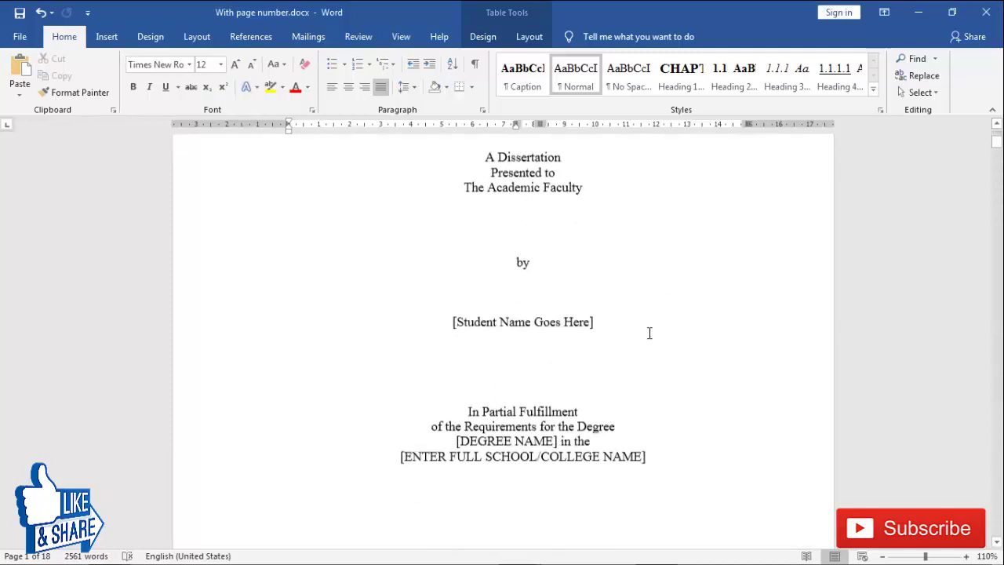
scroll(648, 343, "down", 2)
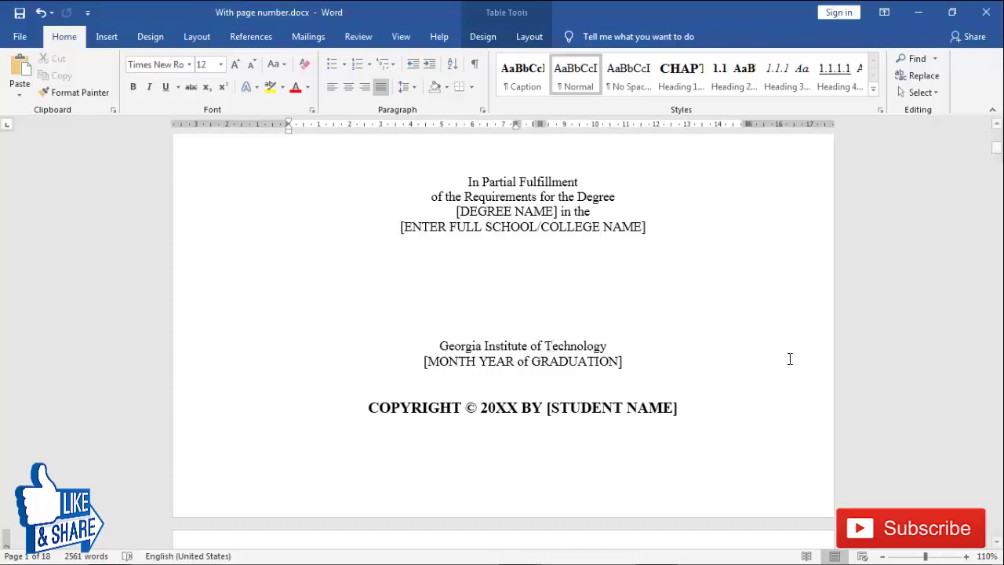
scroll(646, 341, "up", 10)
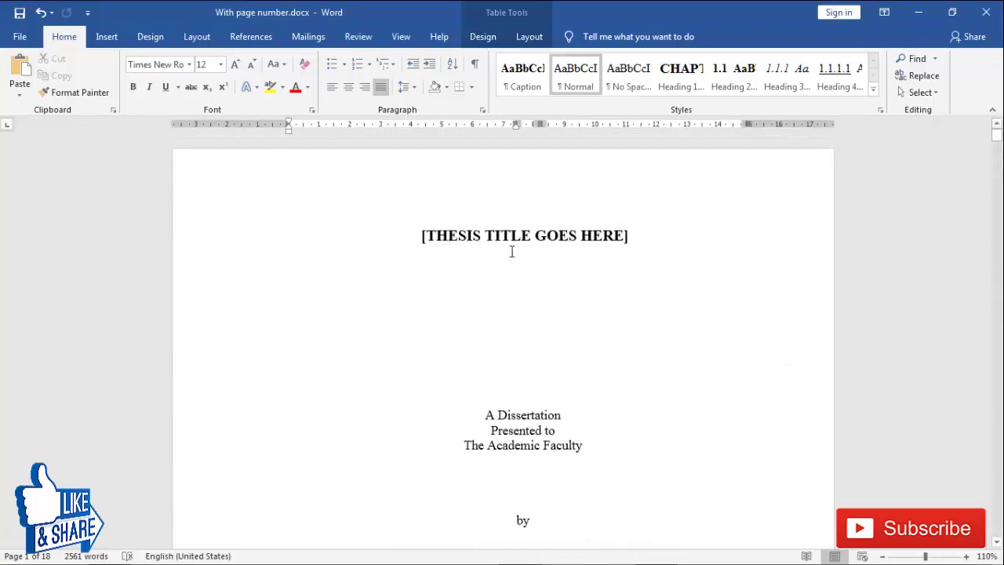
scroll(511, 251, "down", 17)
scroll(516, 262, "up", 6)
scroll(517, 270, "up", 11)
left_click(524, 228)
scroll(567, 363, "down", 7)
scroll(553, 415, "down", 6)
scroll(560, 417, "down", 13)
scroll(562, 418, "down", 5)
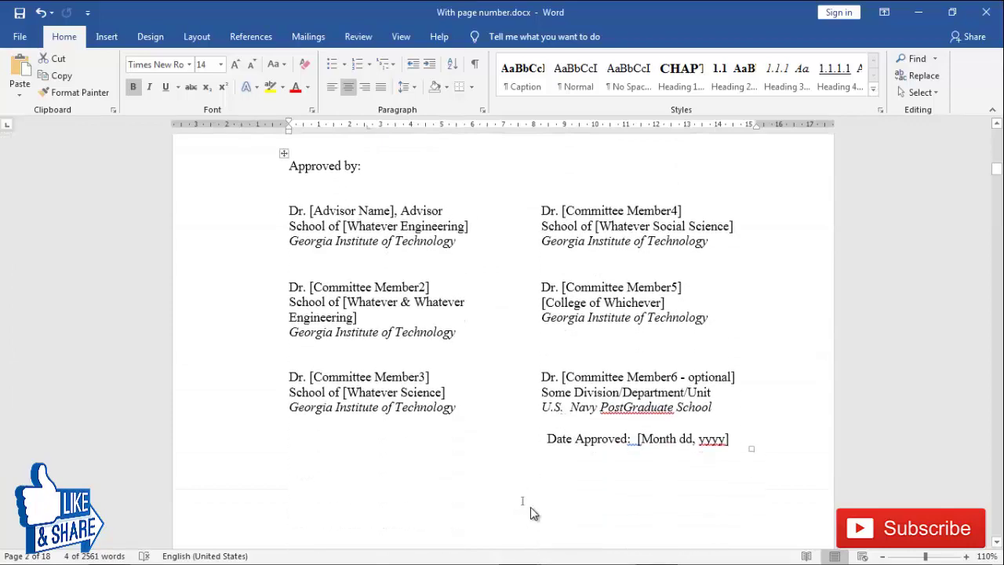
scroll(522, 471, "down", 9)
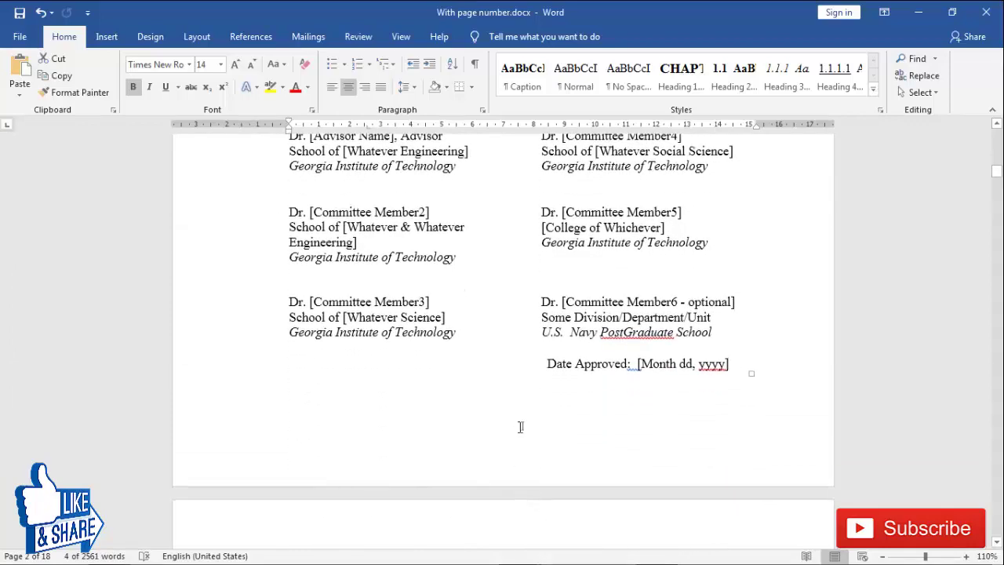
scroll(520, 427, "down", 20)
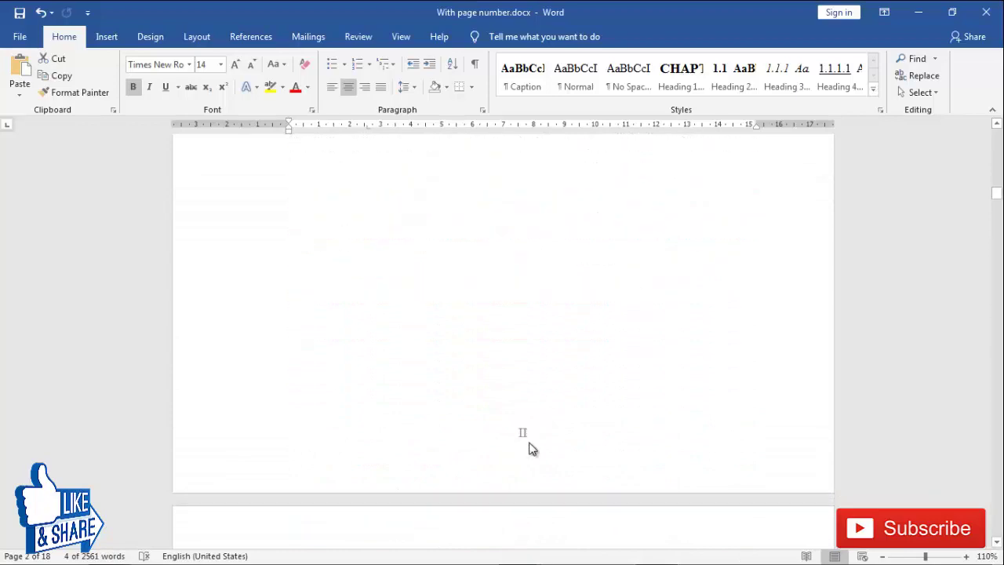
scroll(484, 347, "down", 20)
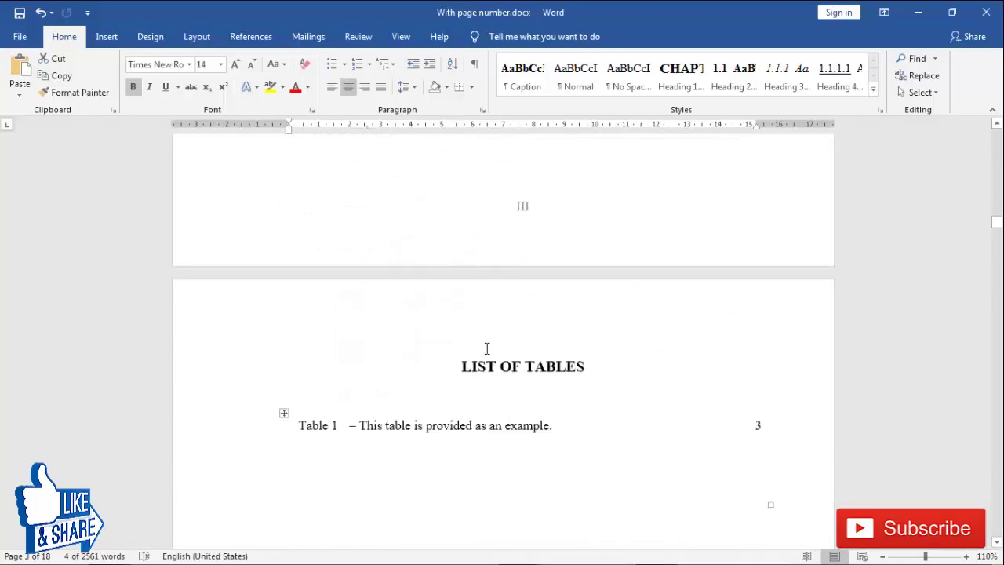
scroll(488, 345, "down", 20)
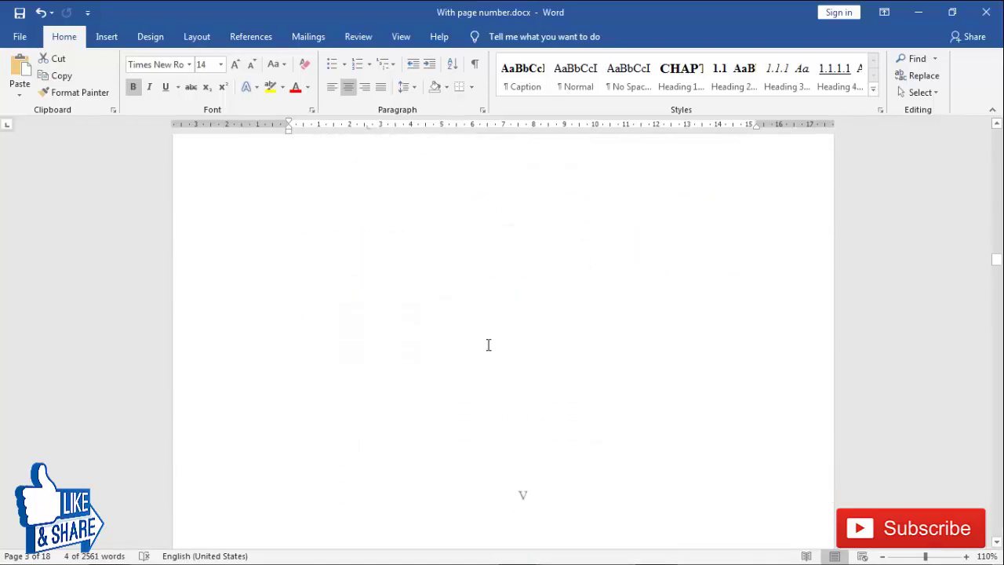
scroll(489, 343, "down", 20)
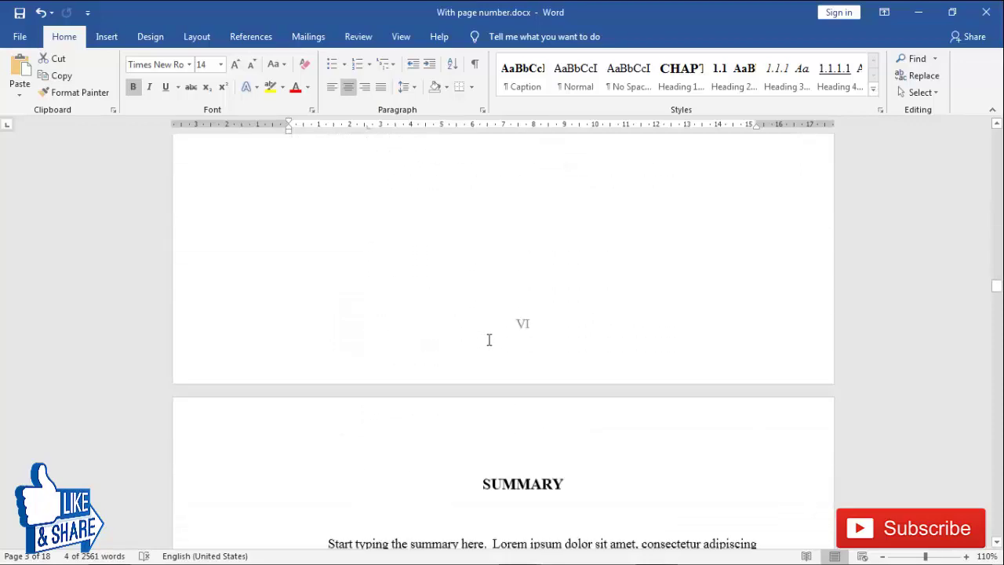
scroll(489, 345, "down", 15)
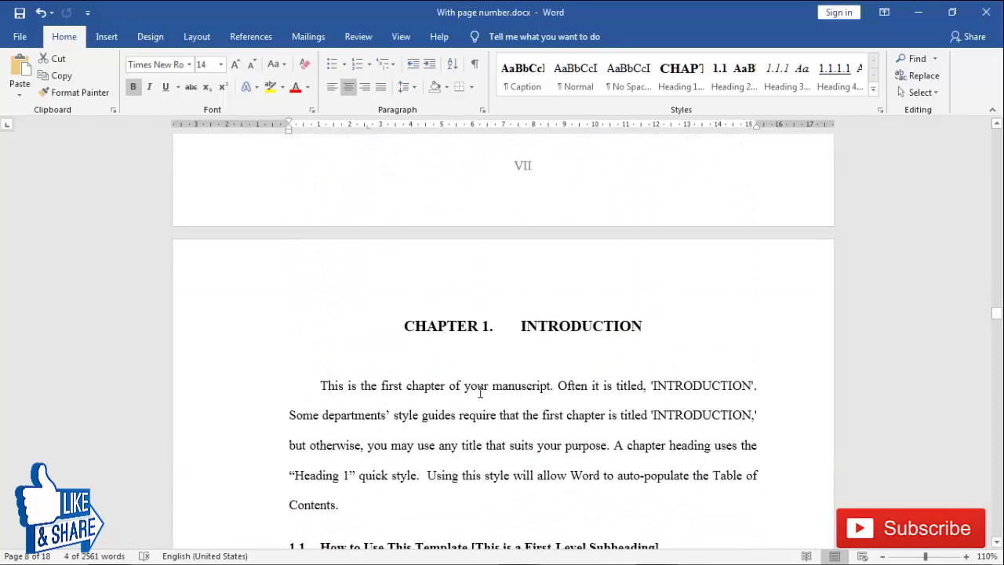
scroll(529, 372, "down", 15)
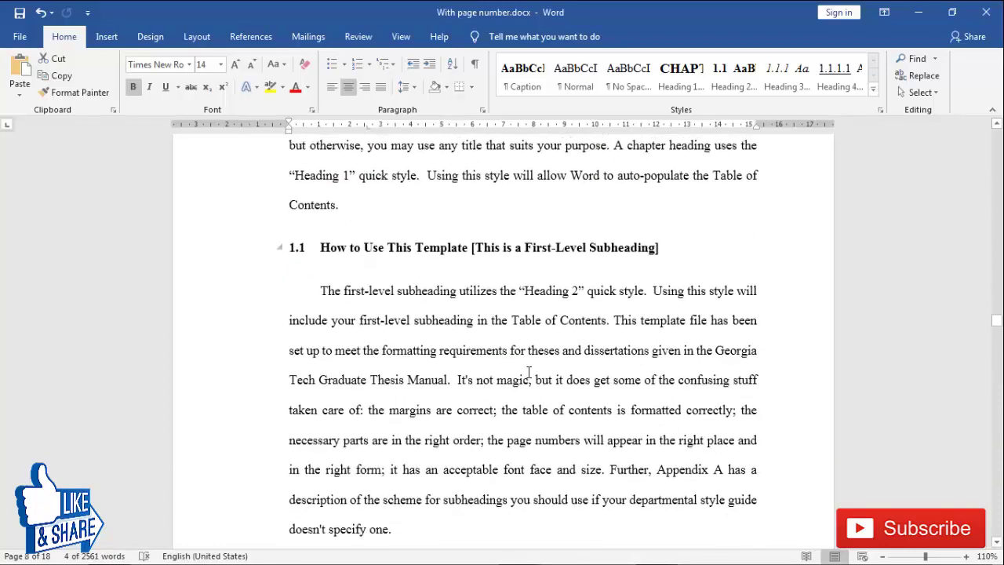
scroll(519, 463, "down", 1)
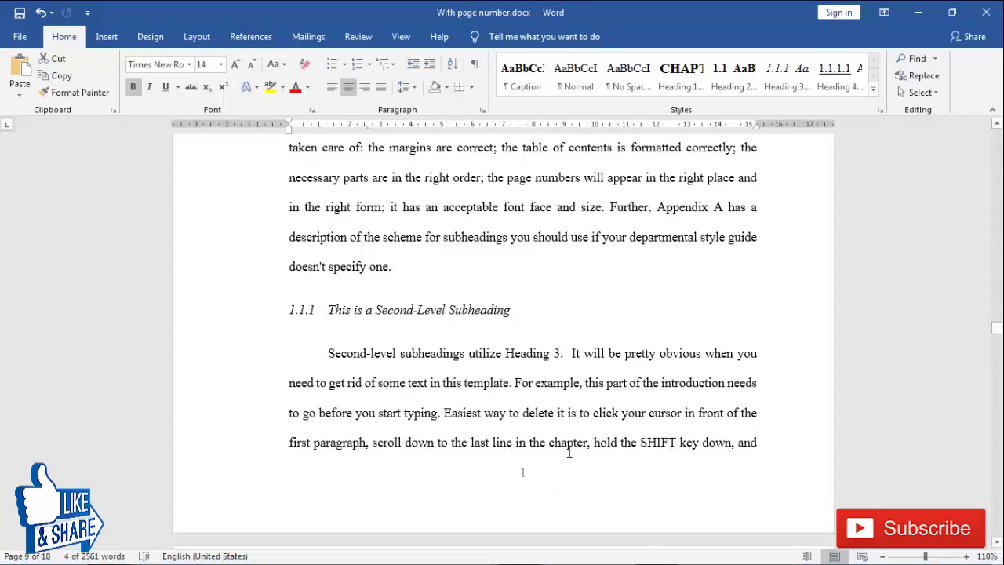
Switch to the thesis copy 'without page number.docx'
mouse_move(516, 552)
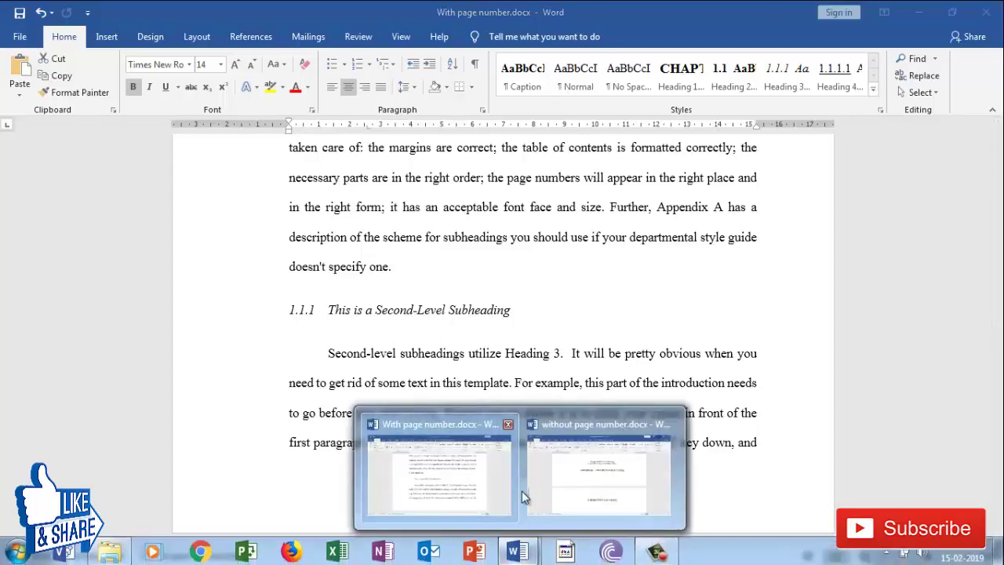
left_click(524, 496)
scroll(476, 332, "up", 10)
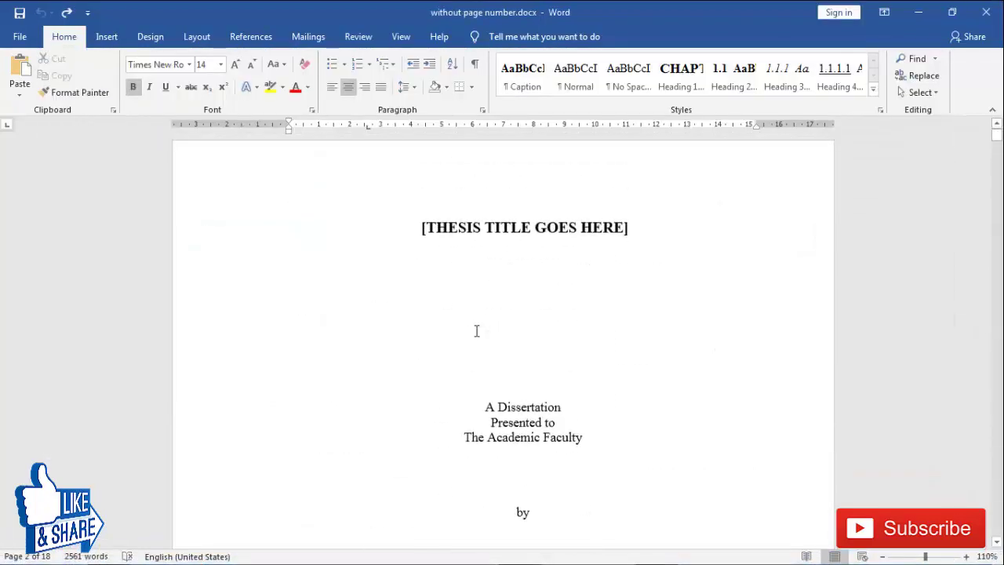
scroll(663, 298, "down", 20)
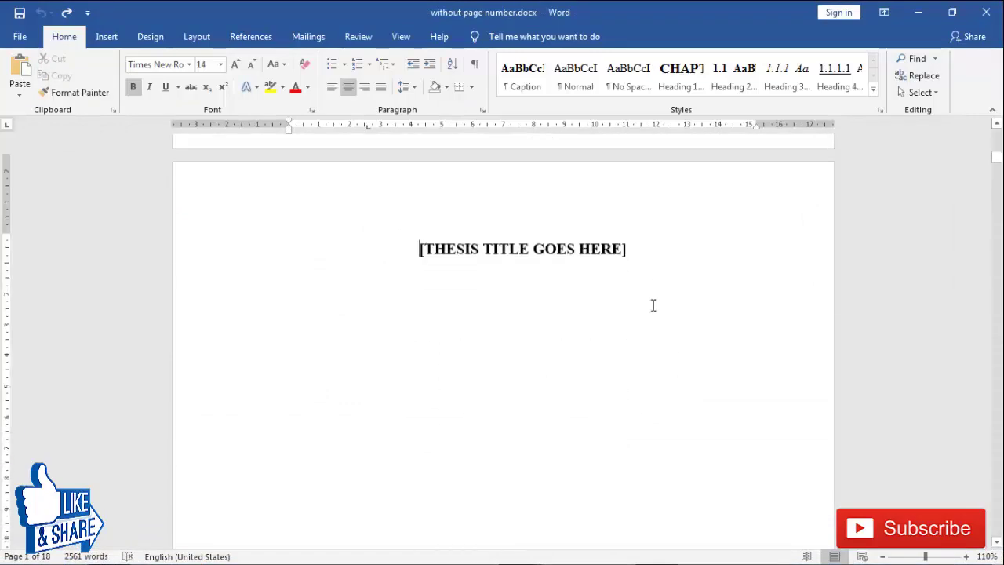
scroll(607, 392, "up", 18)
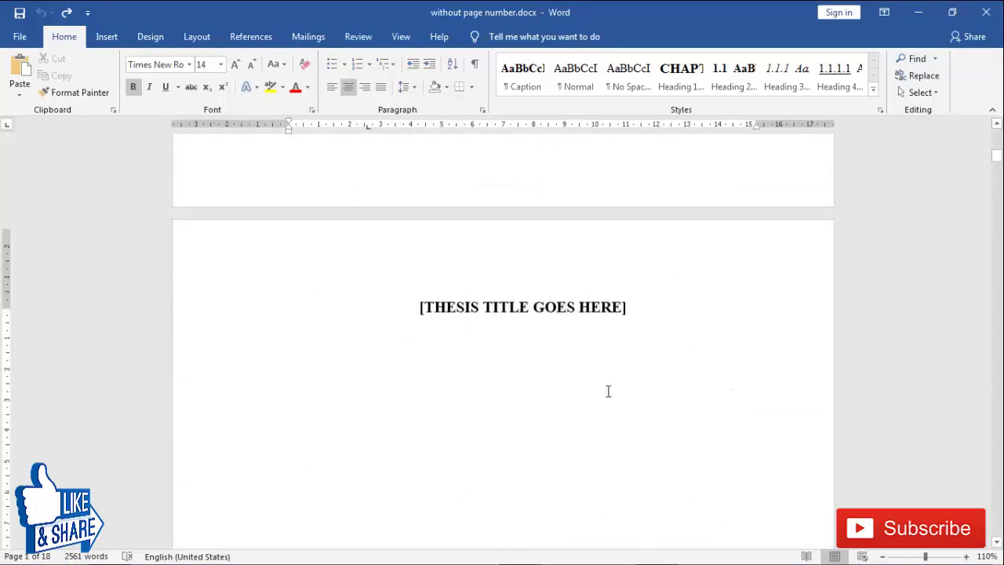
Place the insertion point at the start of the thesis title
left_click(499, 318)
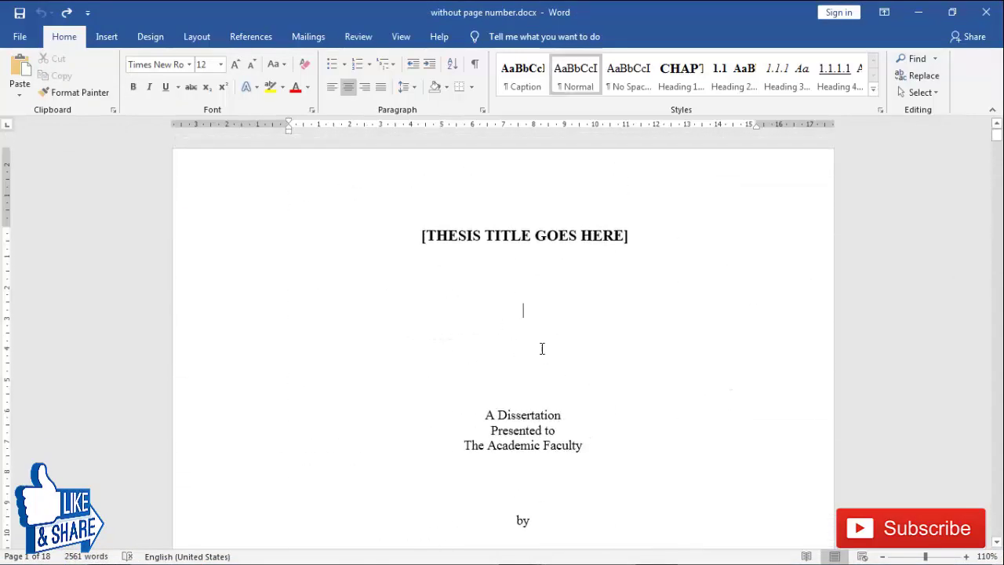
scroll(561, 343, "down", 2)
scroll(558, 342, "down", 4)
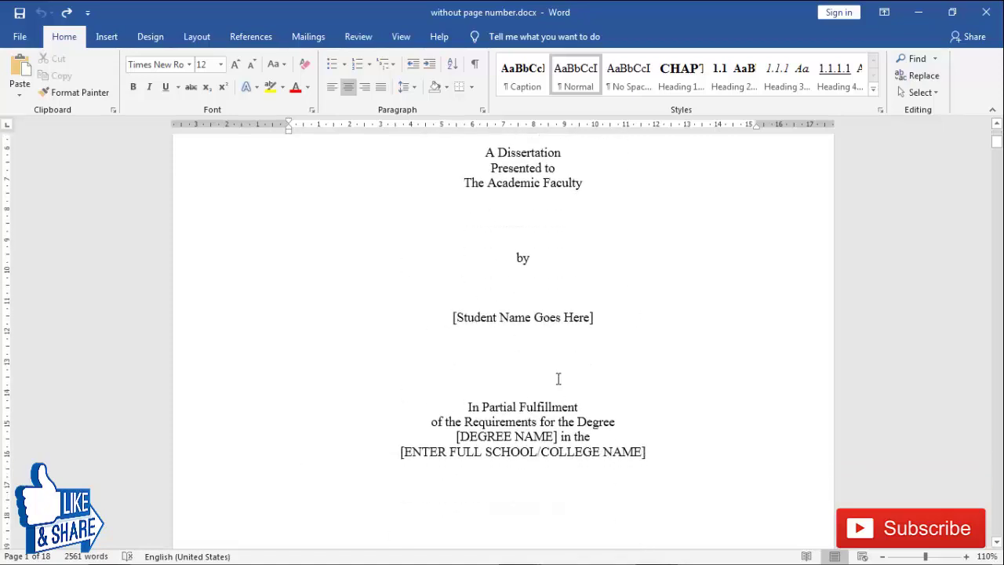
scroll(558, 379, "up", 6)
scroll(526, 332, "down", 3)
scroll(528, 337, "down", 11)
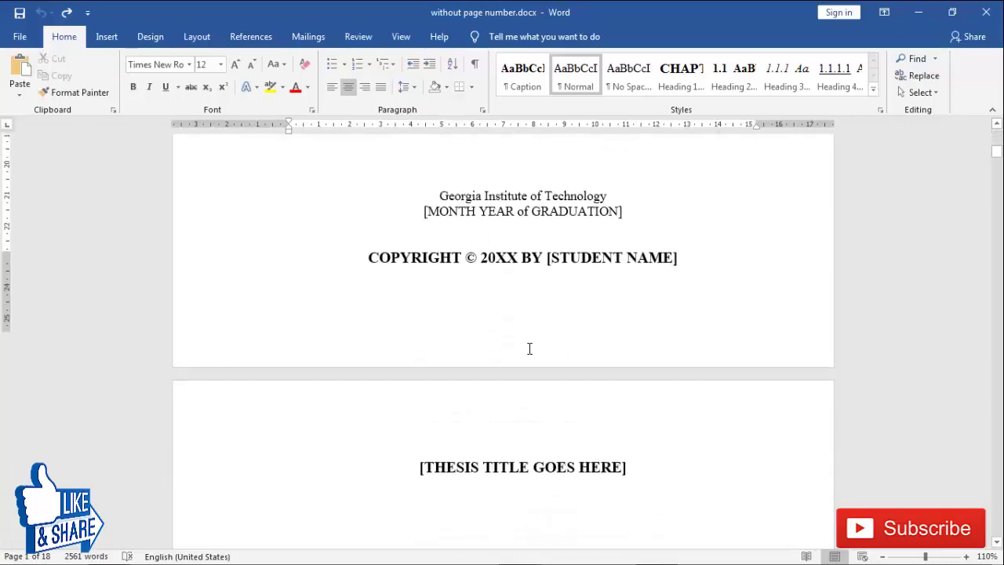
scroll(530, 349, "down", 2)
scroll(471, 370, "down", 4)
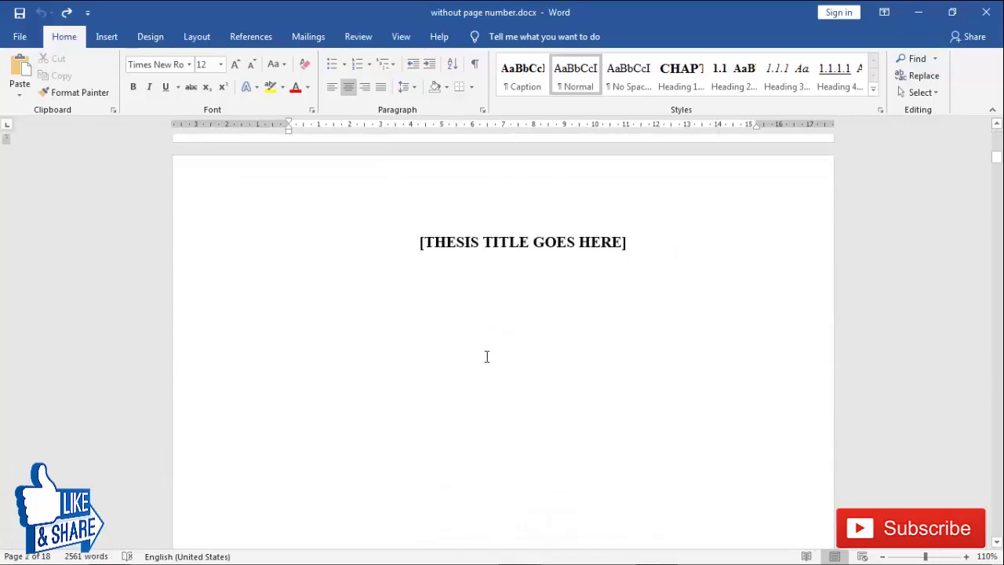
left_click(486, 357)
scroll(486, 358, "down", 14)
scroll(486, 359, "up", 15)
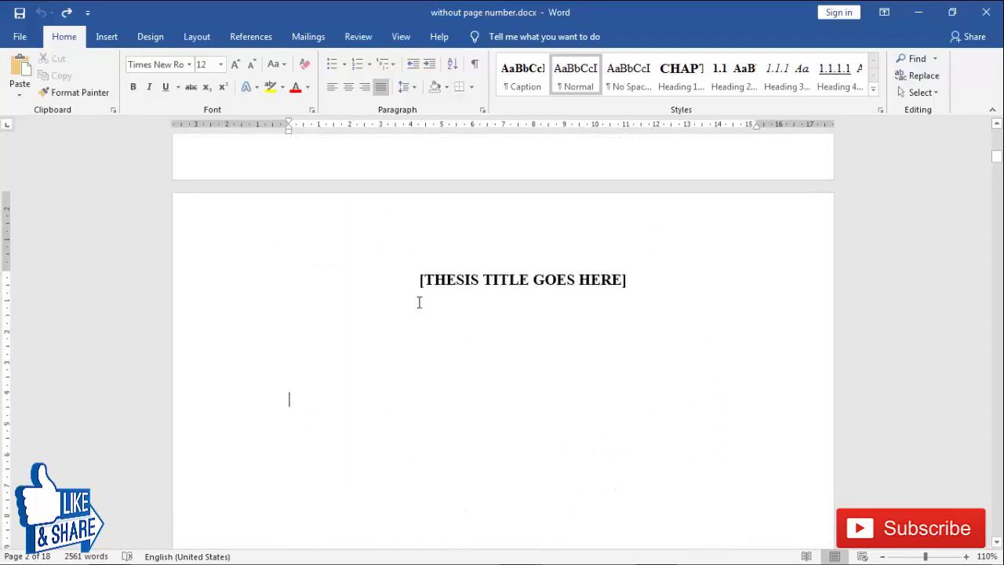
left_click(424, 276)
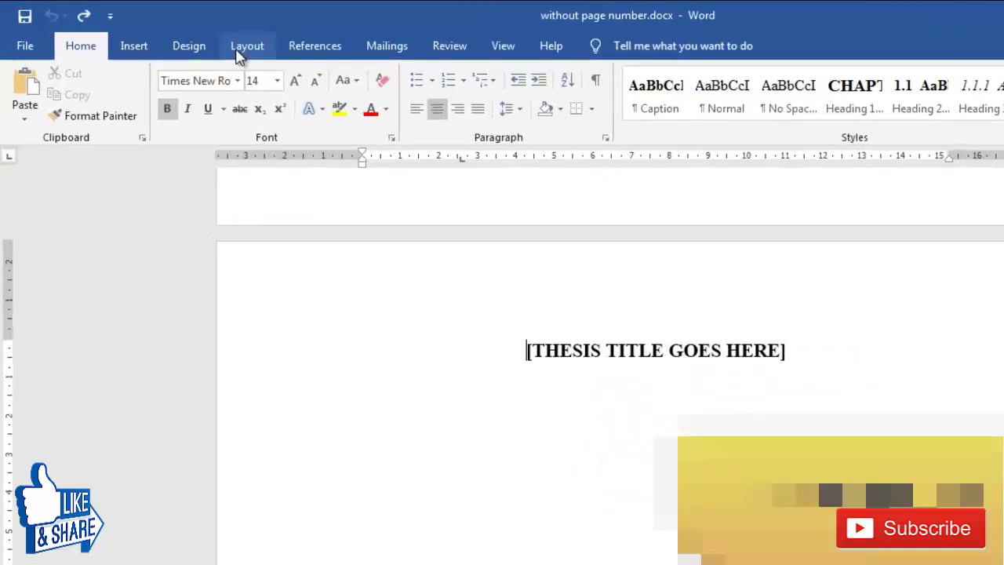
Insert a Next Page section break just before the thesis title
left_click(245, 46)
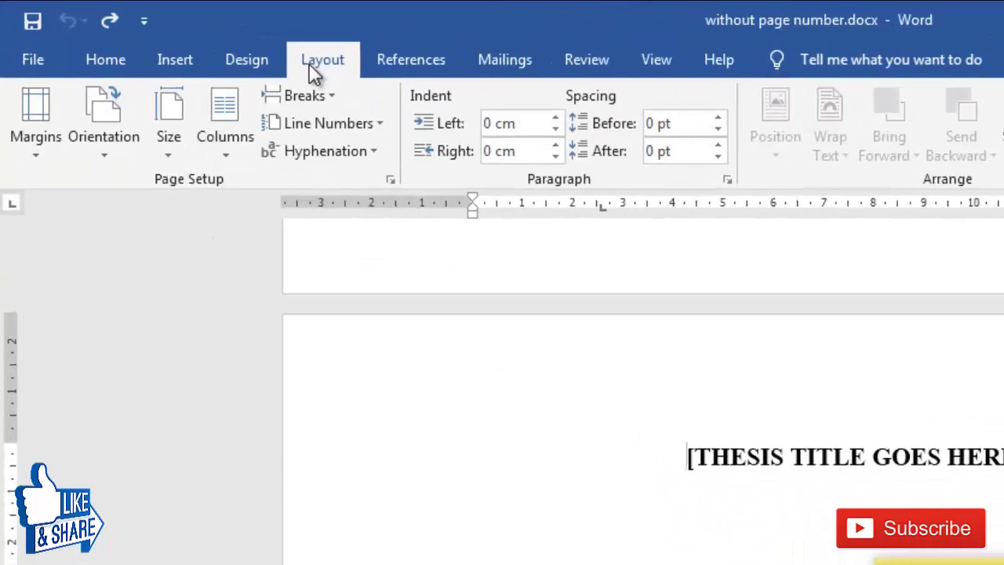
left_click(322, 91)
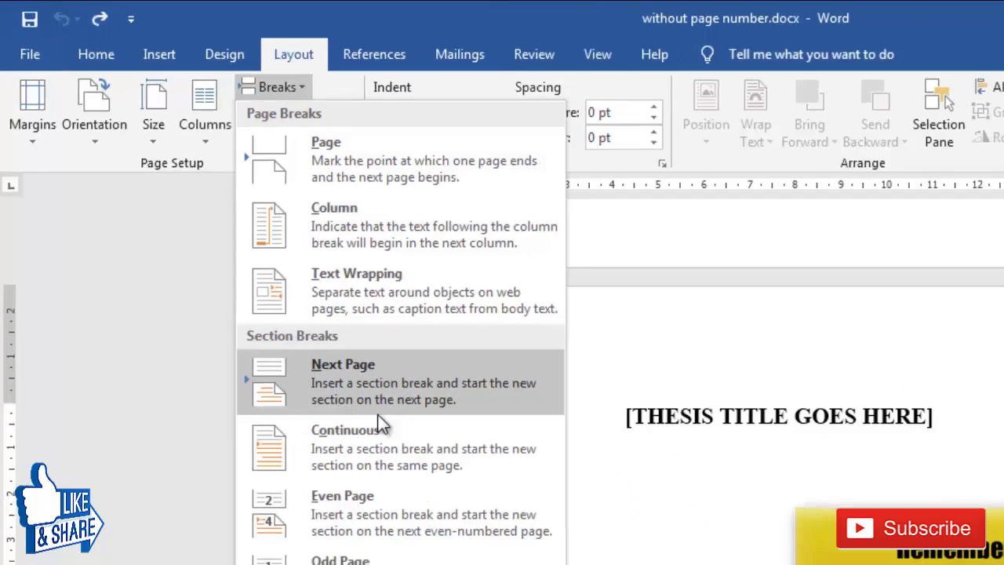
left_click(390, 421)
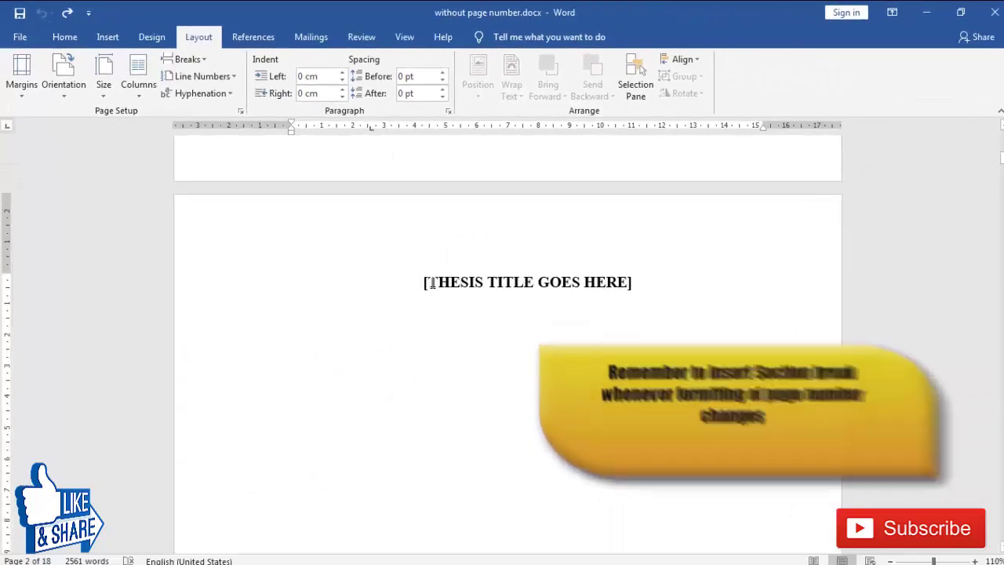
scroll(432, 283, "down", 10)
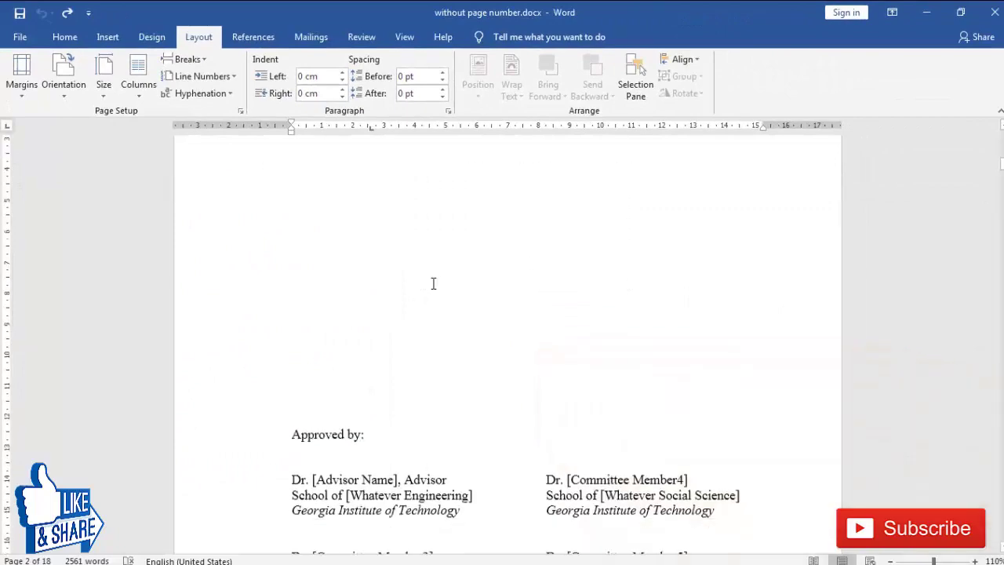
scroll(431, 282, "up", 10)
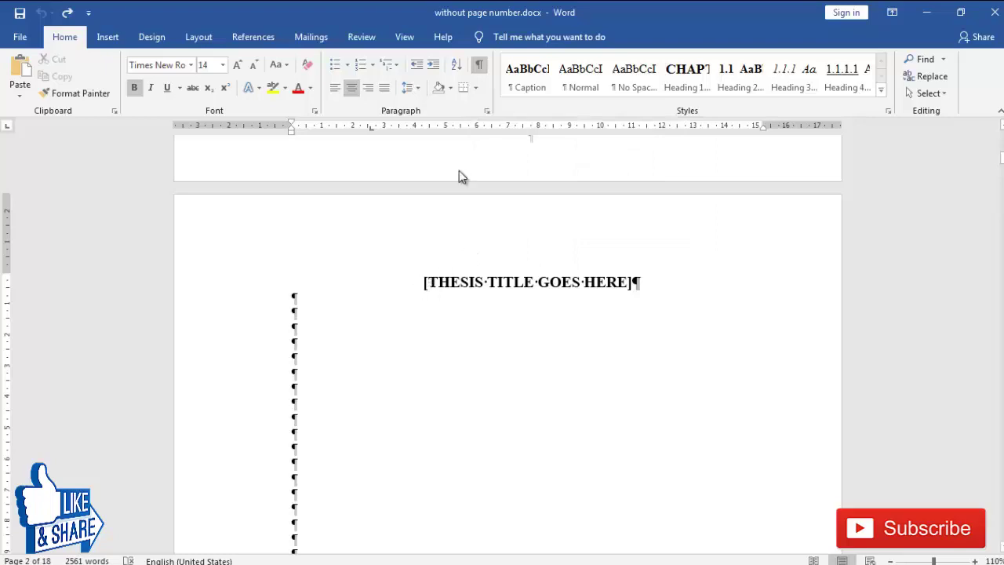
Hide formatting marks and add a Next Page section break before [THESIS TITLE GOES HERE]
left_click(479, 70)
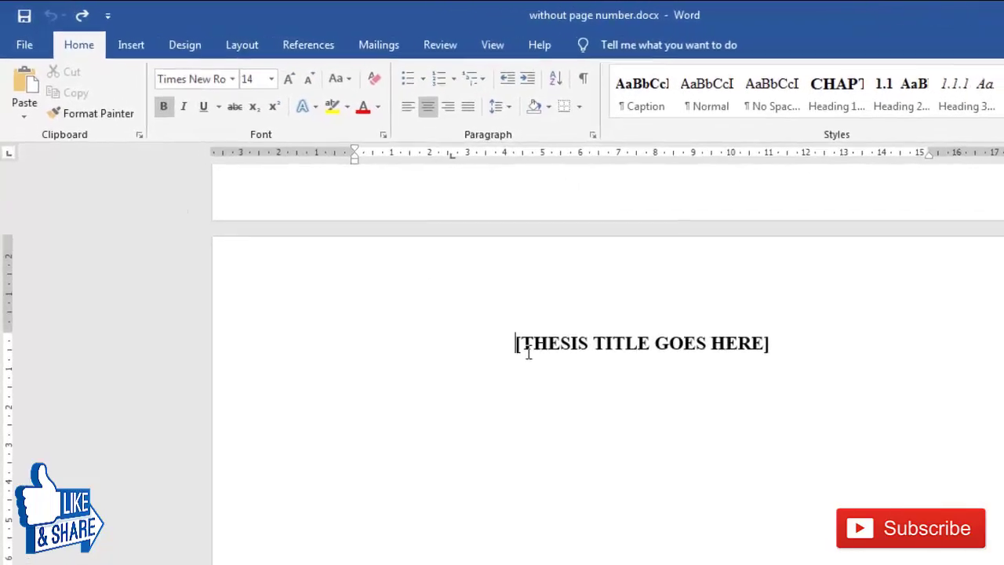
left_click(296, 54)
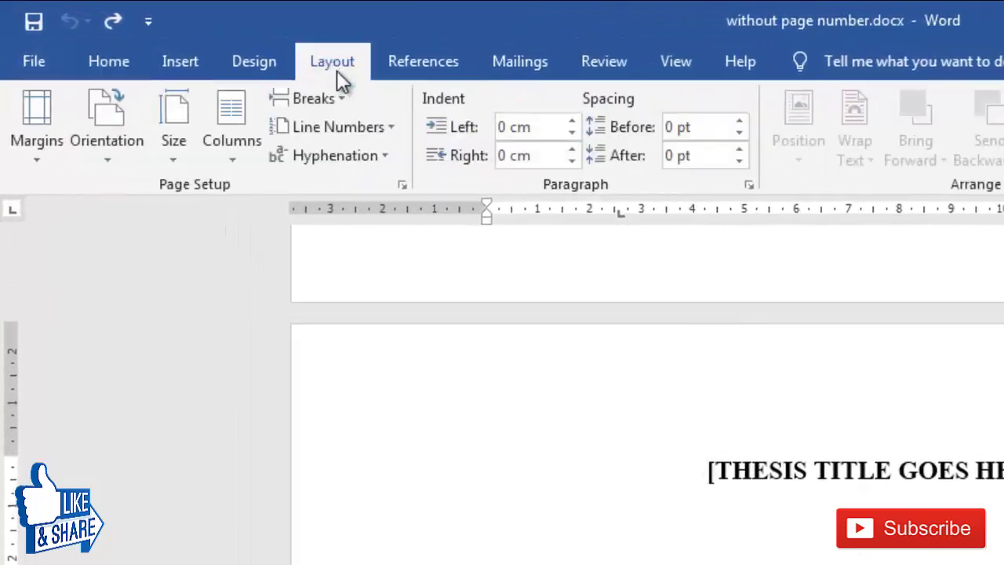
left_click(305, 87)
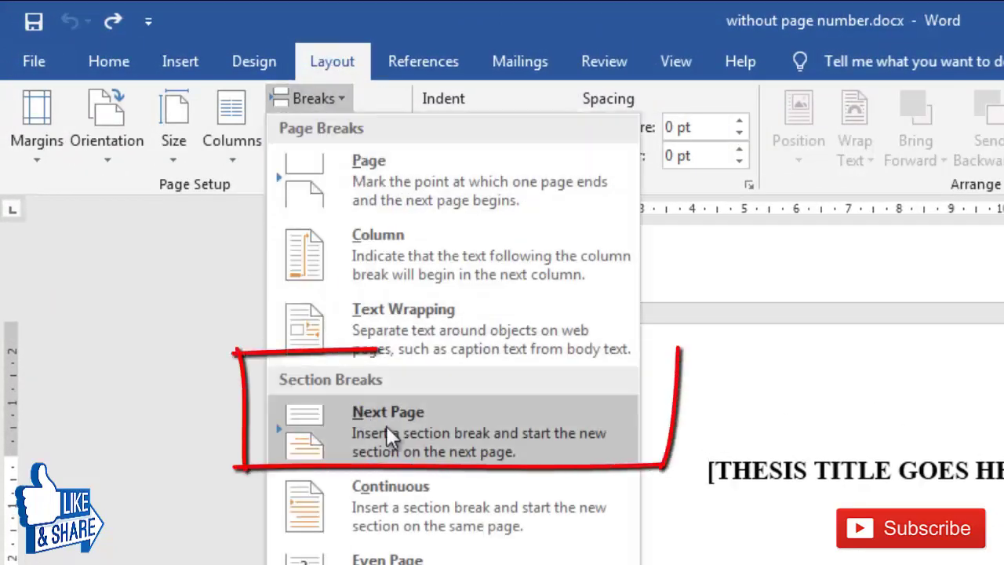
left_click(384, 425)
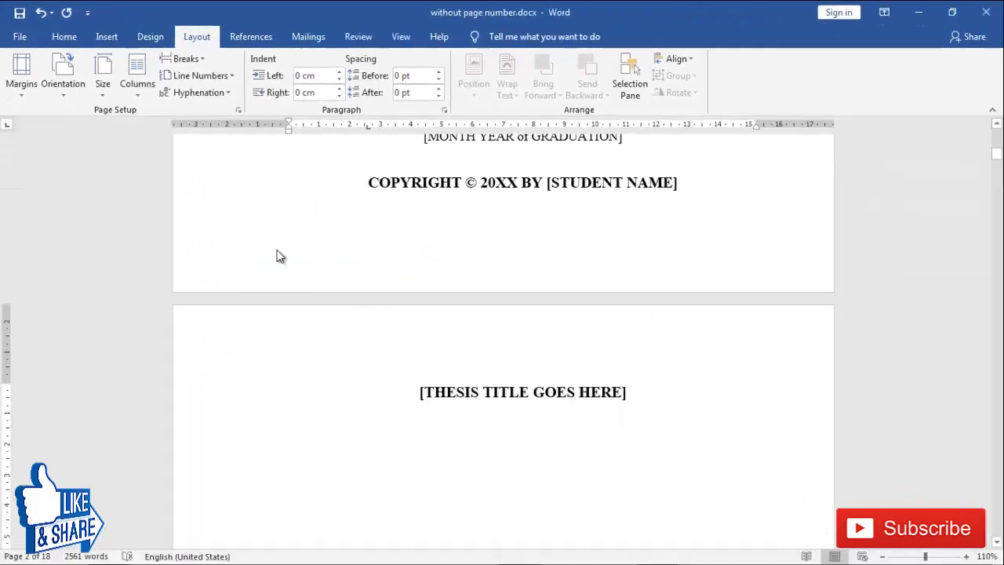
left_click(56, 36)
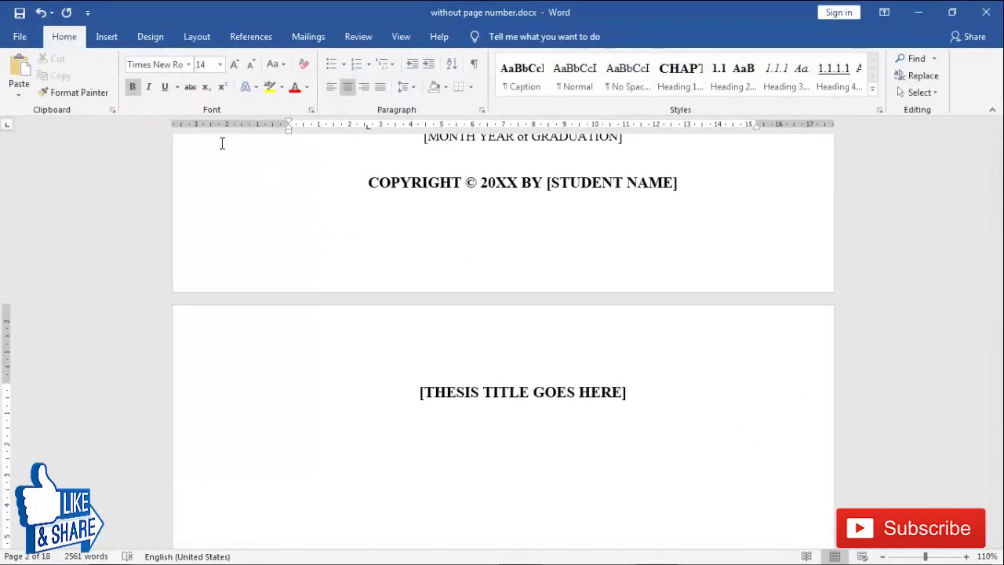
Show formatting marks, check the break after the copyright line, then go to the approval page's bottom
left_click(476, 68)
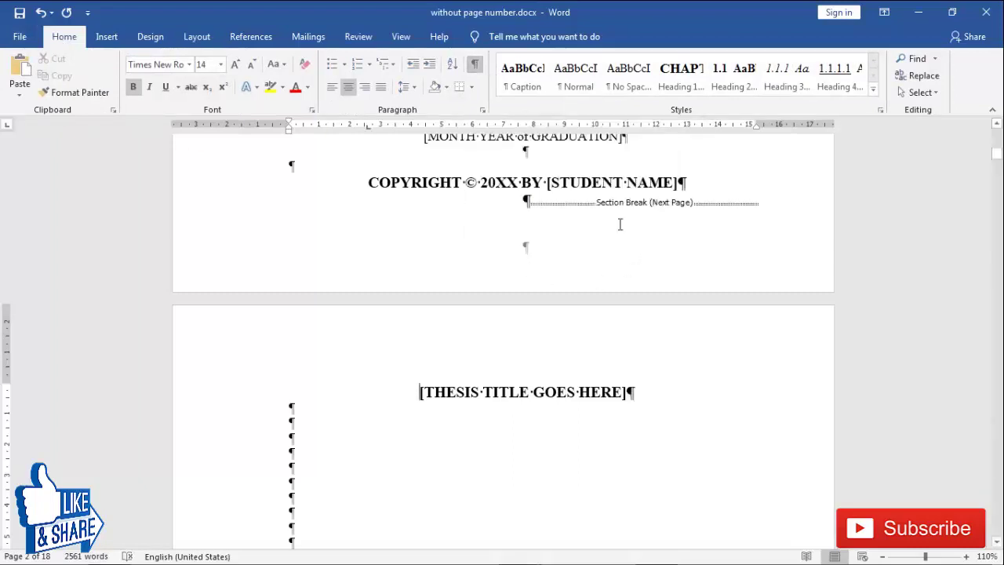
left_click(635, 204)
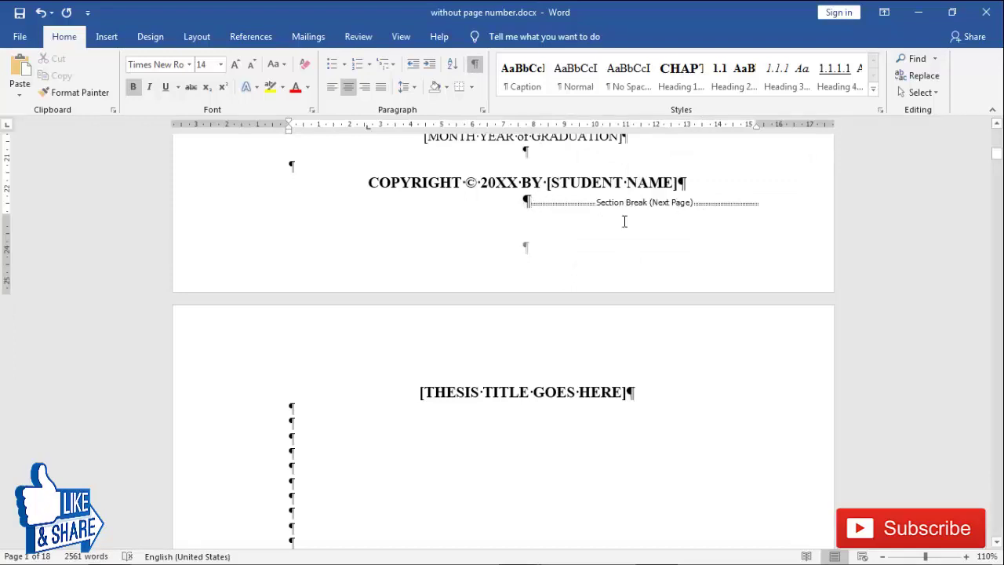
scroll(472, 342, "up", 3)
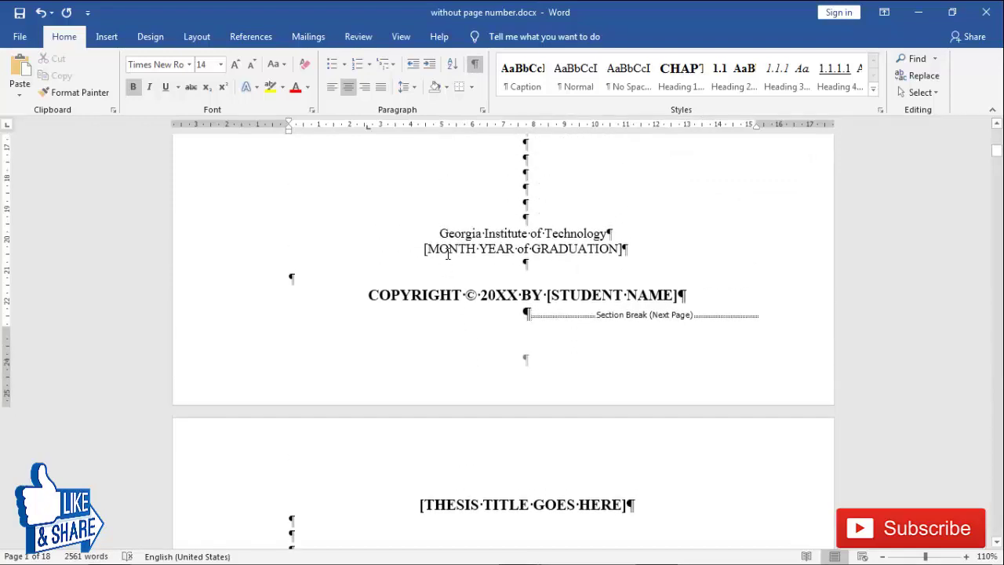
scroll(455, 376, "down", 8)
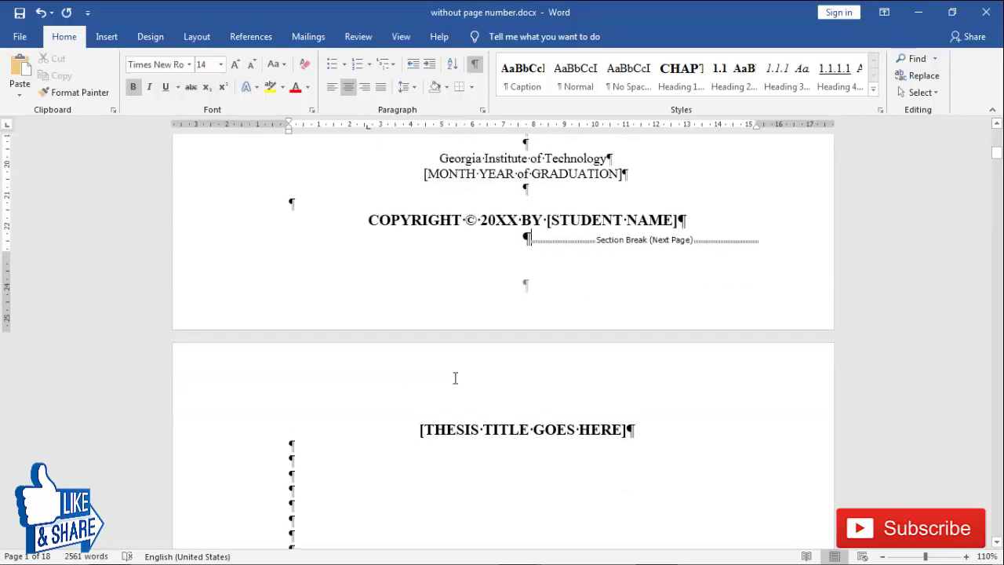
scroll(455, 387, "down", 15)
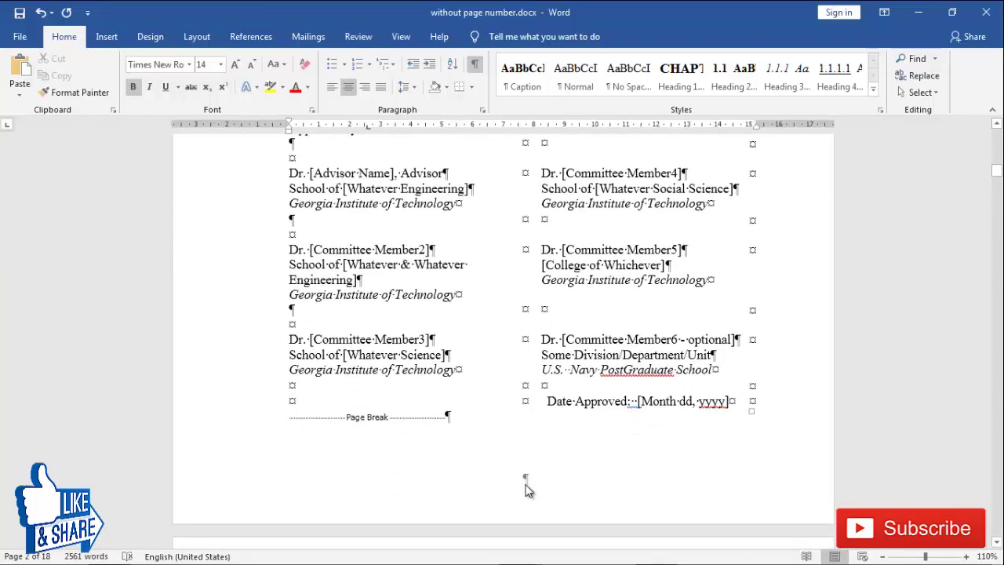
left_click(527, 490)
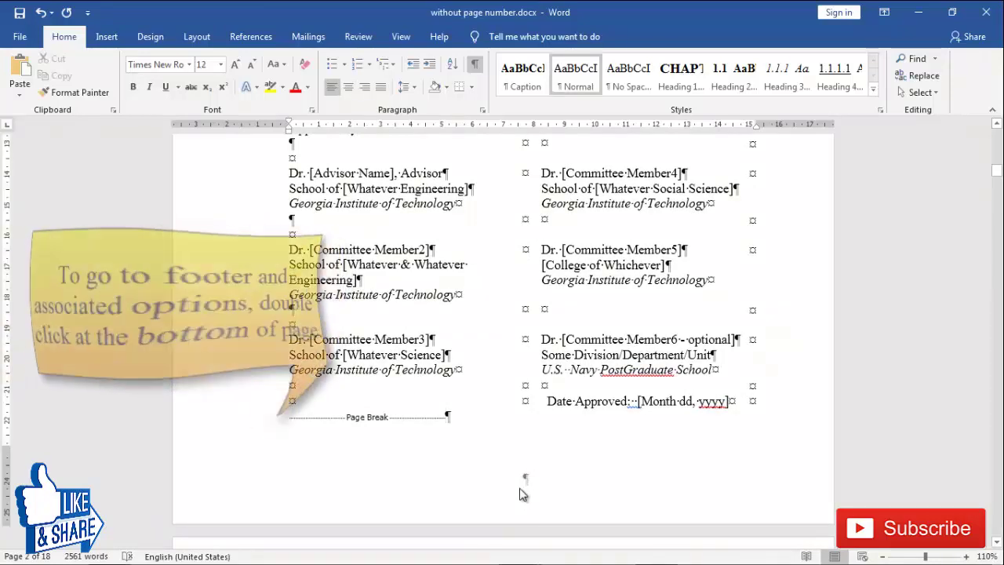
Unlink the approval page footer from the previous section and add a centred Plain Number 2
double_click(523, 487)
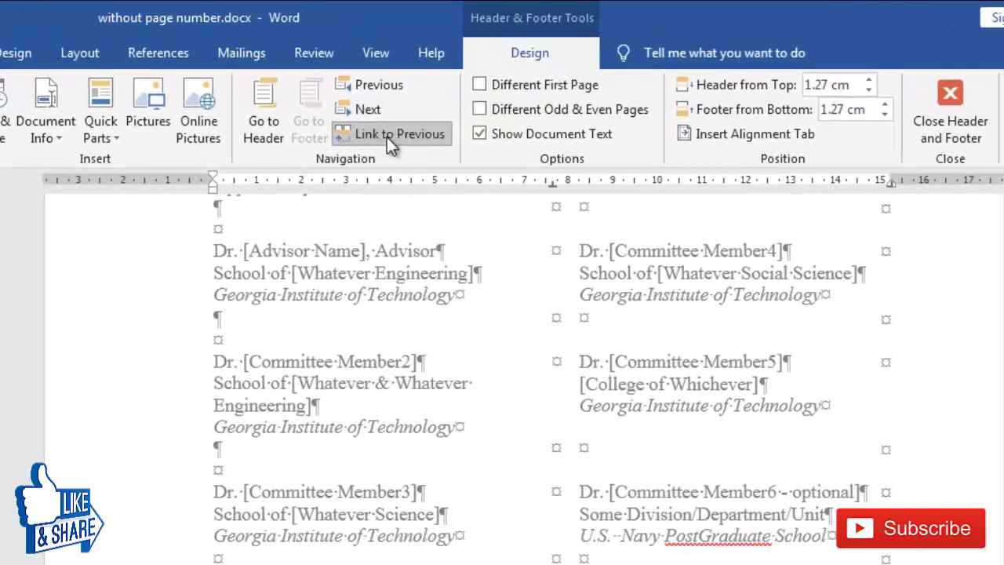
left_click(423, 138)
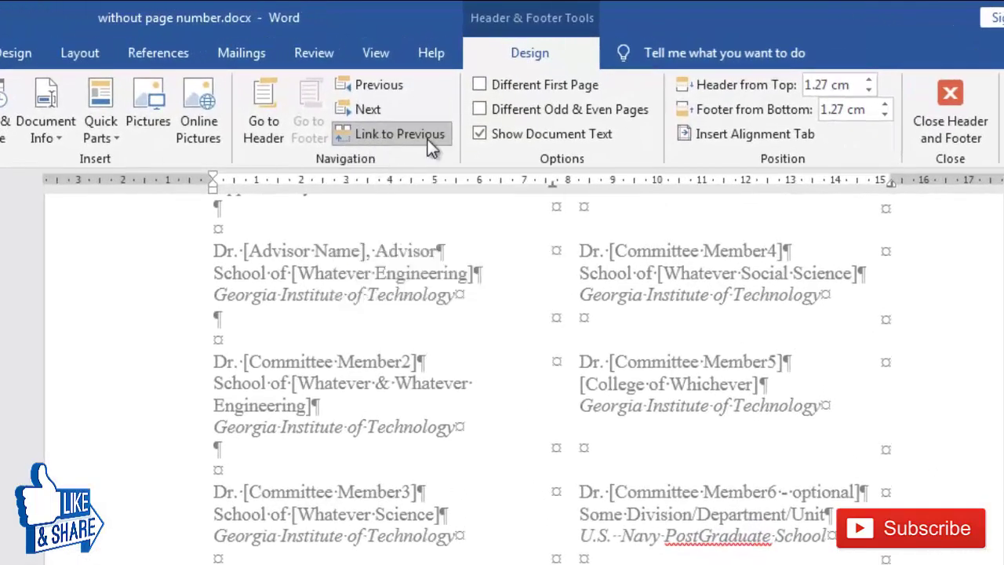
left_click(365, 139)
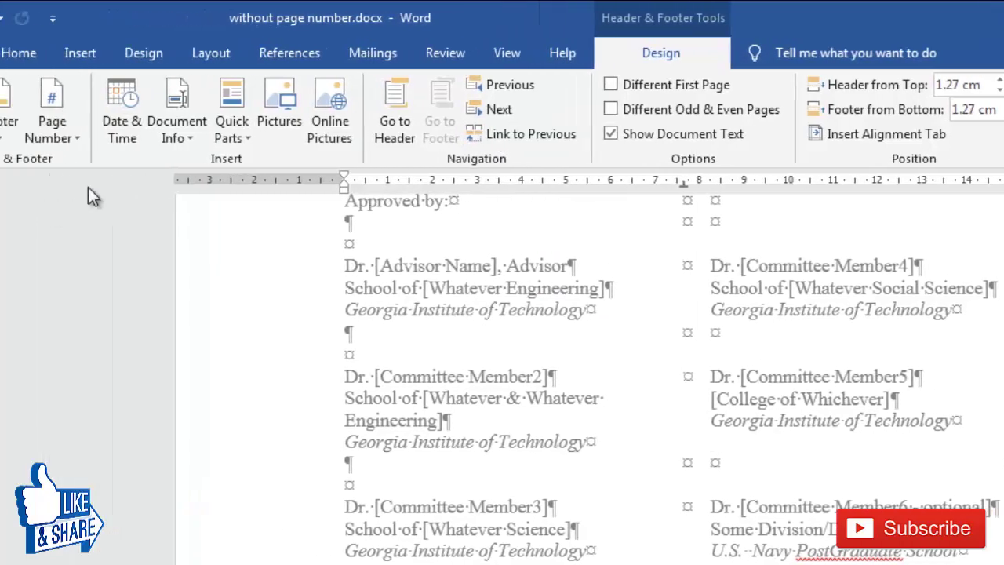
left_click(149, 137)
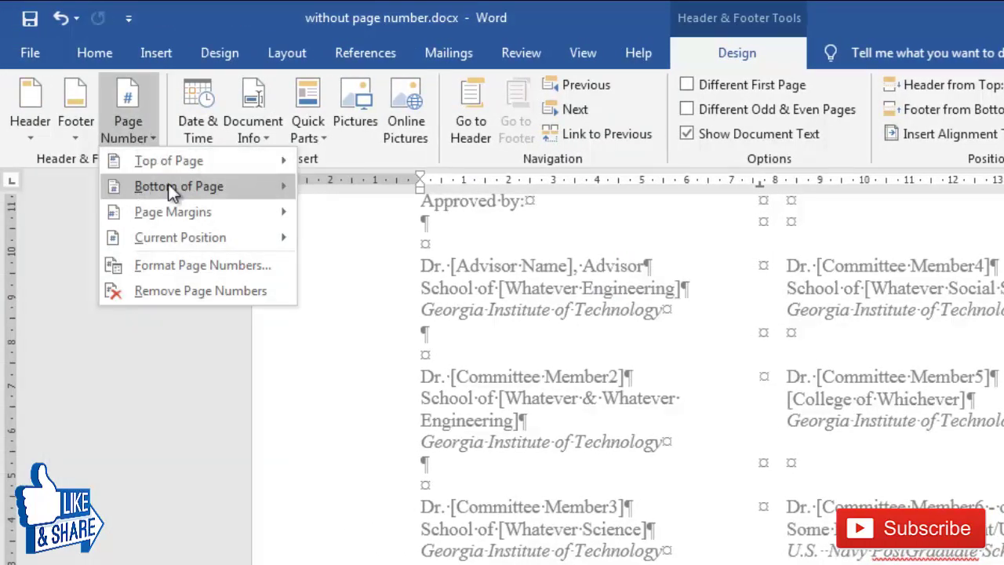
mouse_move(227, 187)
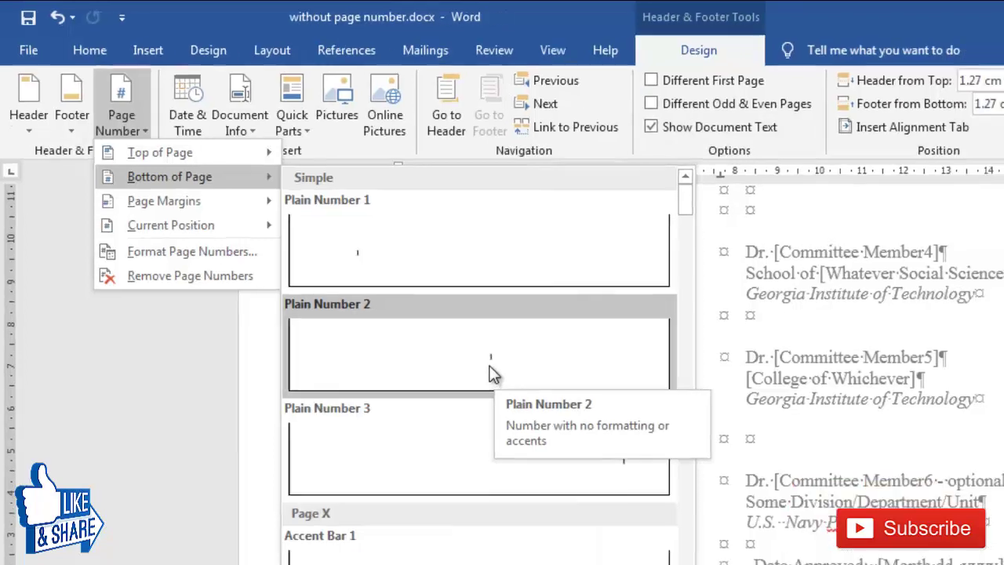
left_click(516, 386)
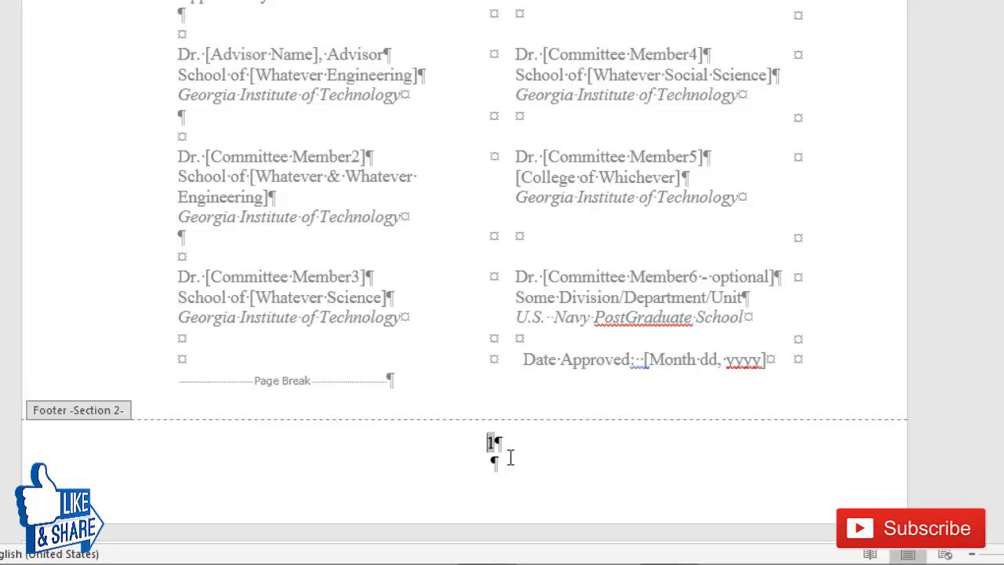
left_click(61, 58)
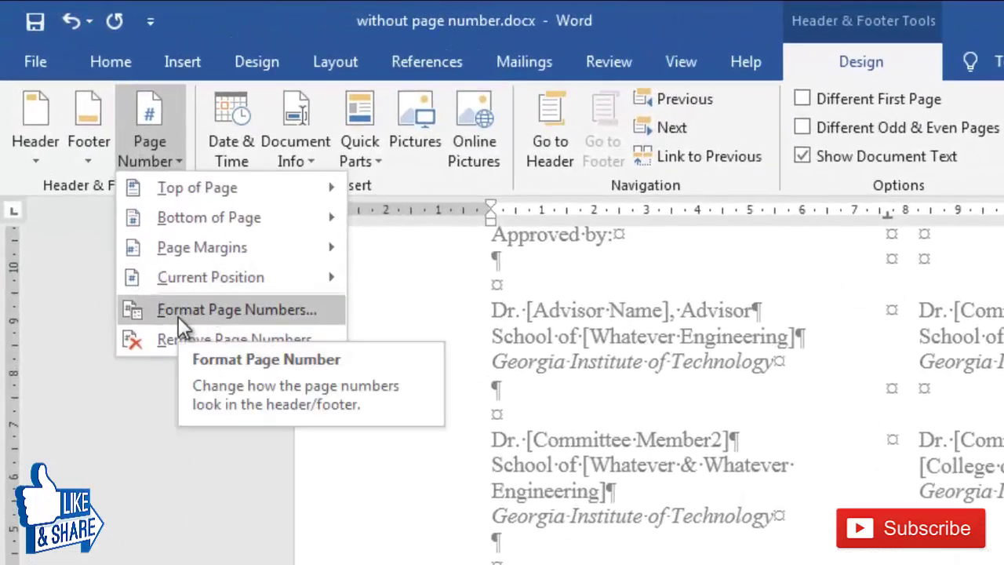
Format section 2 page numbers as uppercase roman numerals I, II, III, starting at I
left_click(181, 311)
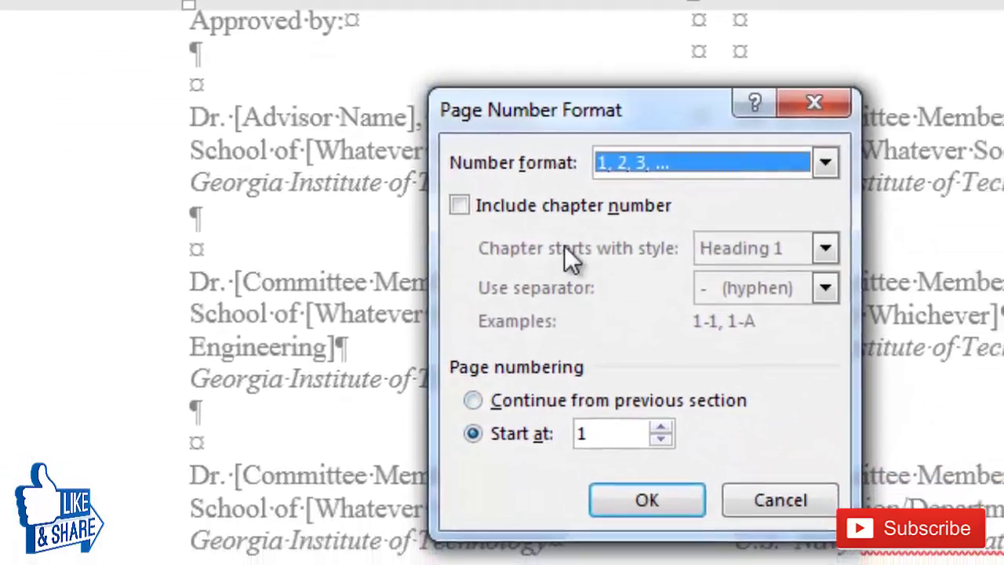
left_click(891, 348)
scroll(641, 196, "down", 1)
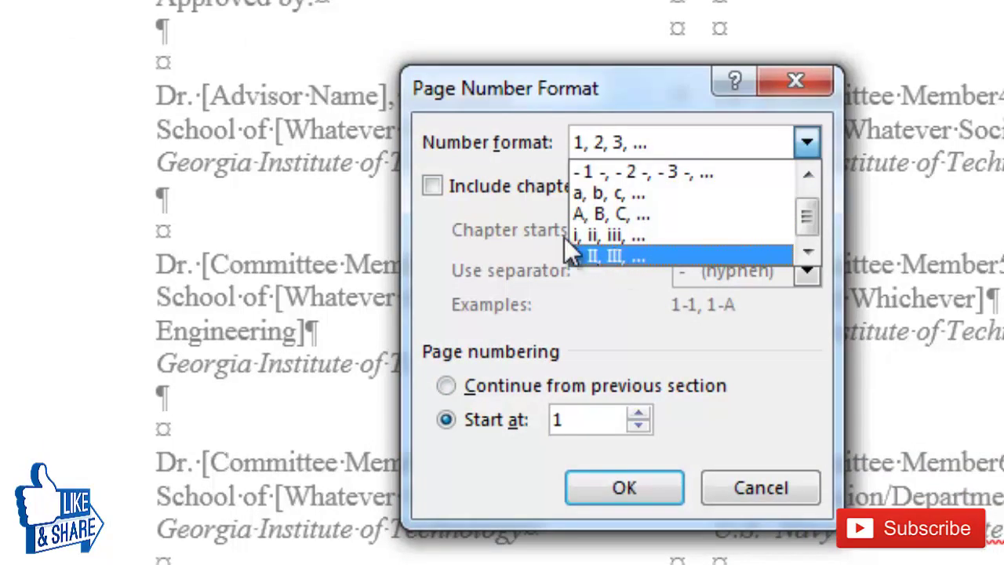
left_click(595, 257)
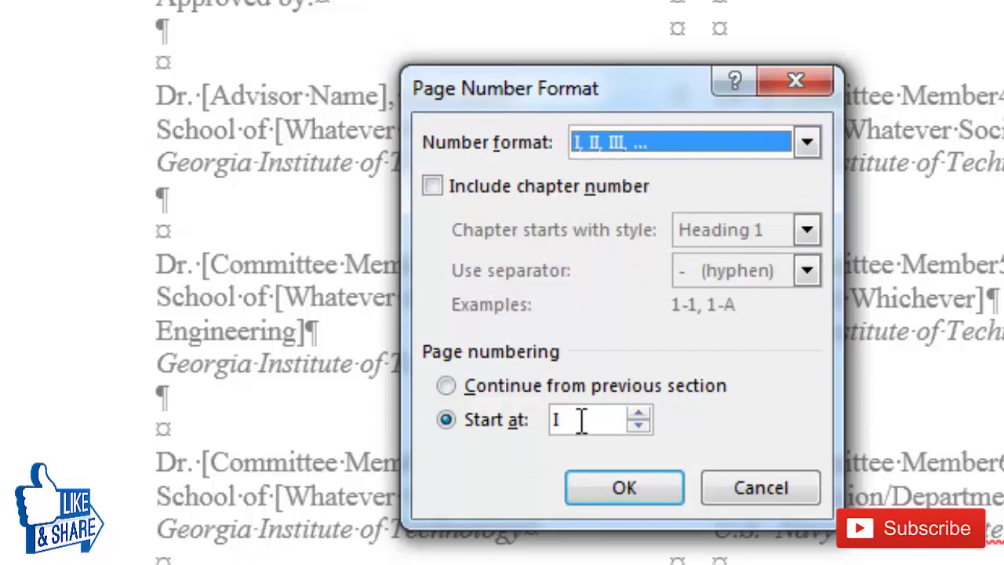
left_click(605, 497)
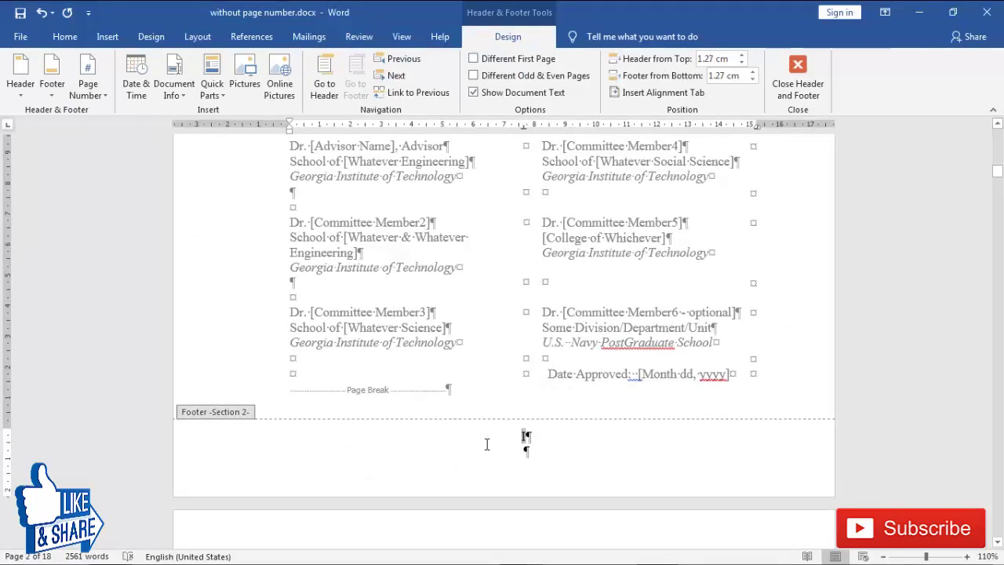
Confirm the title page's section 1 footer is blank and close the footer
scroll(486, 444, "up", 10)
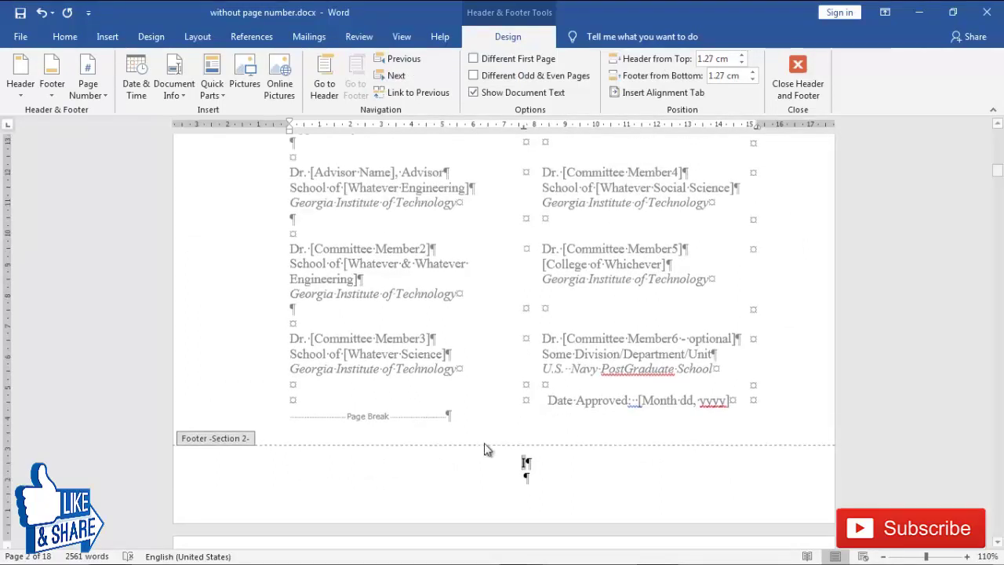
scroll(485, 449, "up", 3)
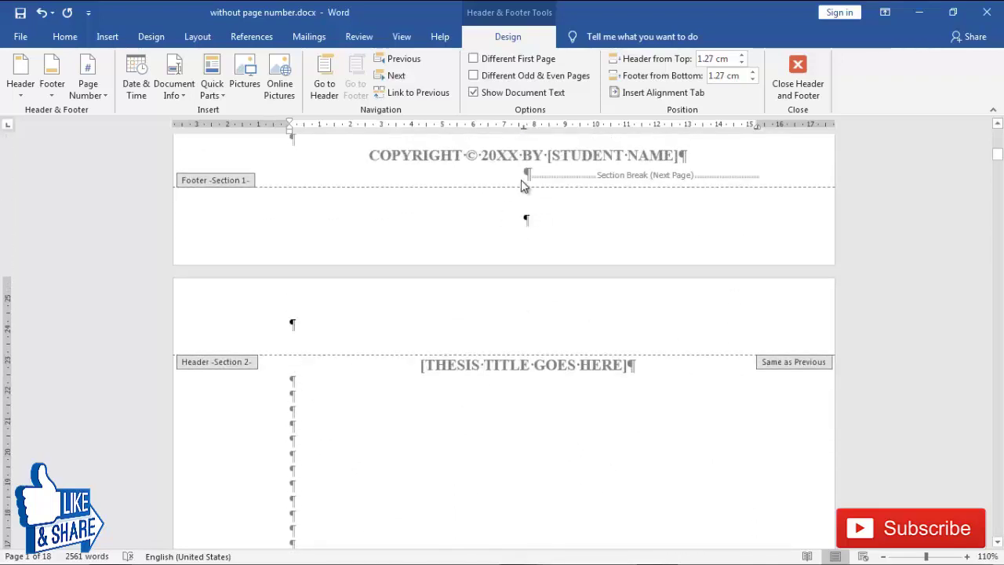
scroll(486, 246, "up", 1)
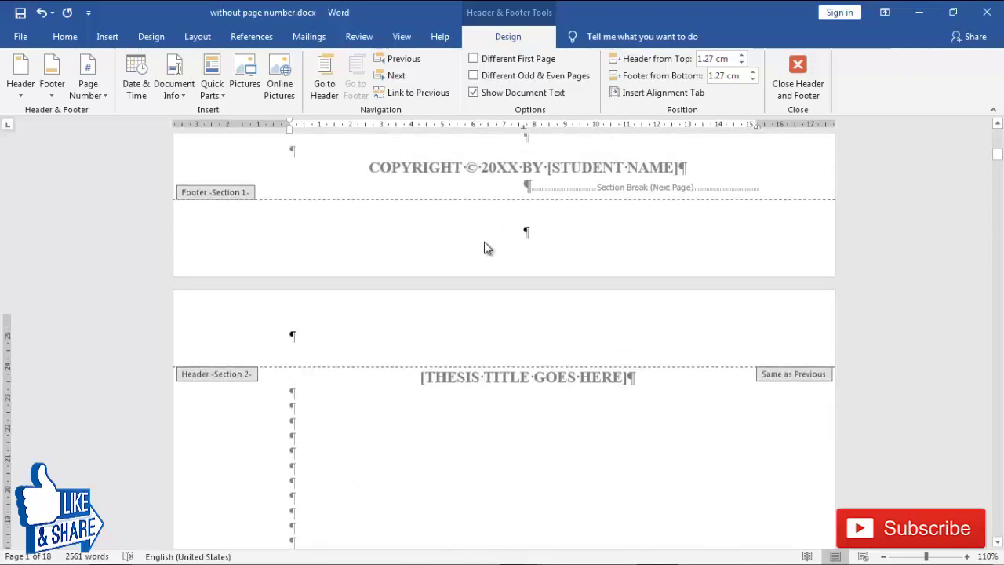
scroll(494, 251, "down", 2)
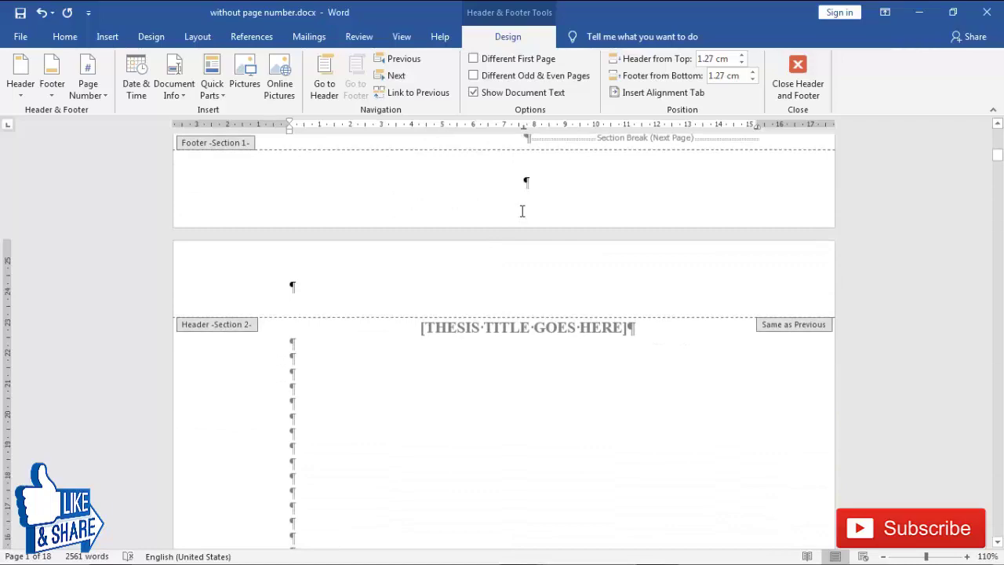
left_click(799, 85)
scroll(536, 306, "up", 12)
Scroll through the roman-numbered front matter to page VIII and back to CHAPTER 1
scroll(562, 248, "down", 10)
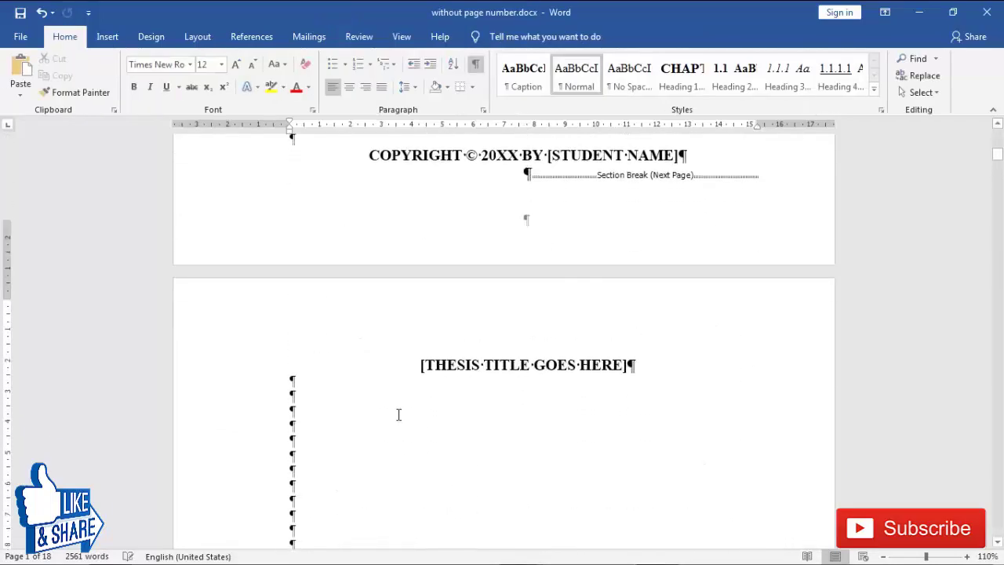
scroll(499, 379, "down", 20)
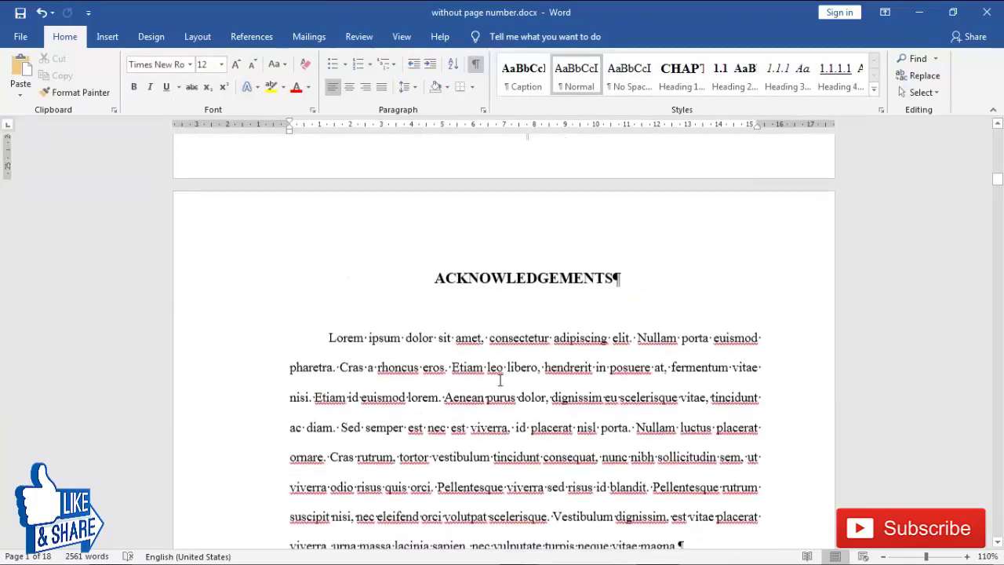
scroll(499, 390, "down", 20)
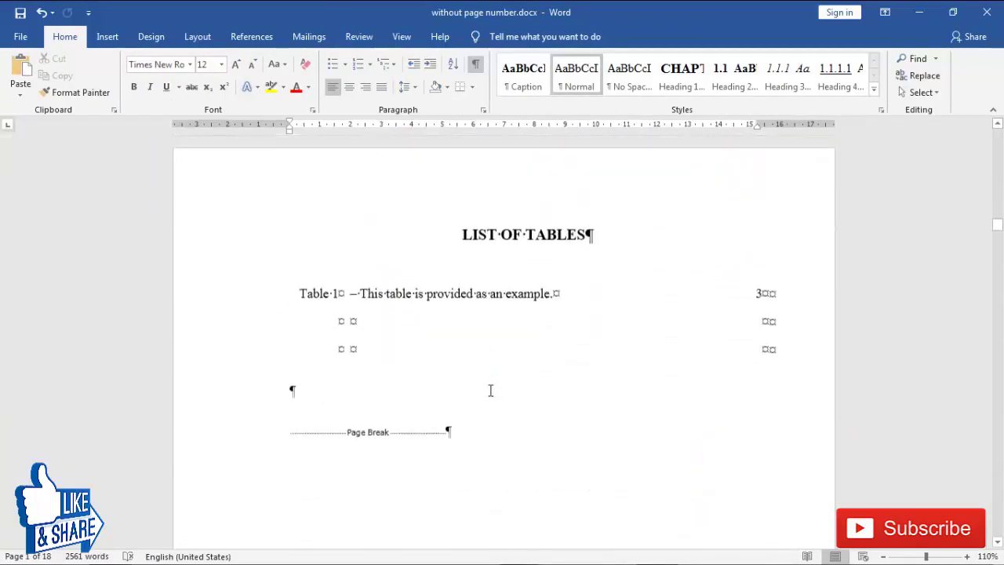
scroll(489, 396, "down", 20)
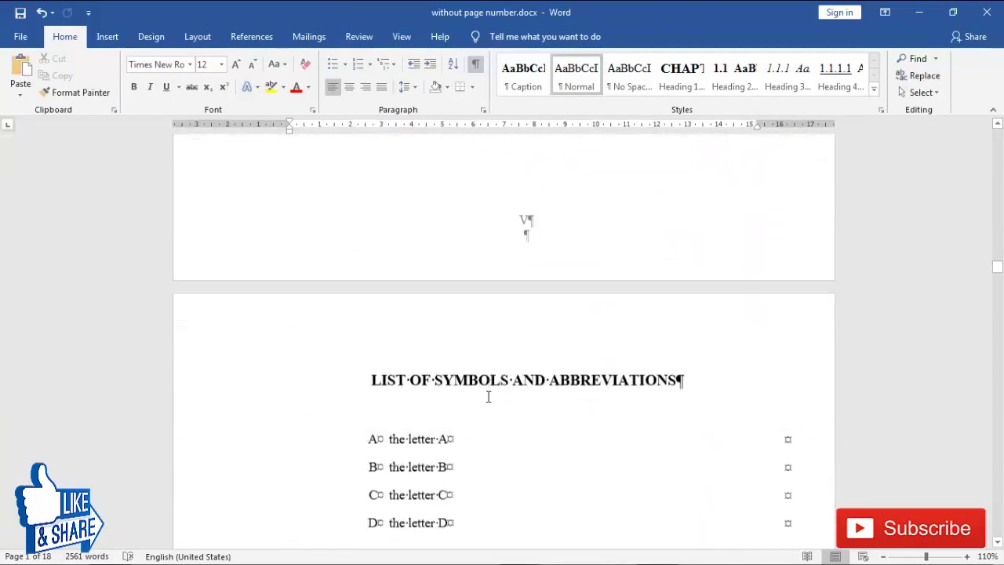
scroll(488, 396, "down", 20)
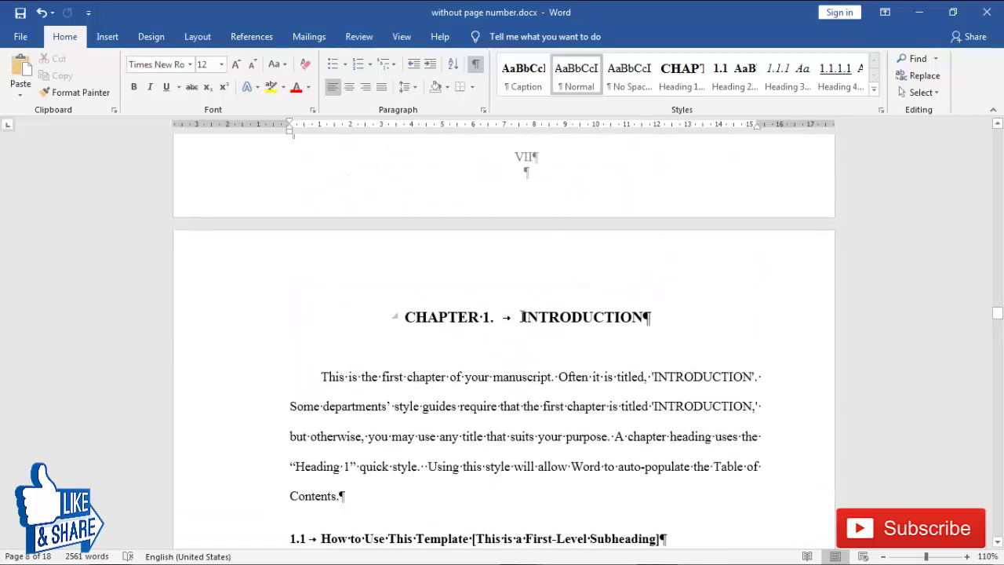
scroll(520, 364, "down", 12)
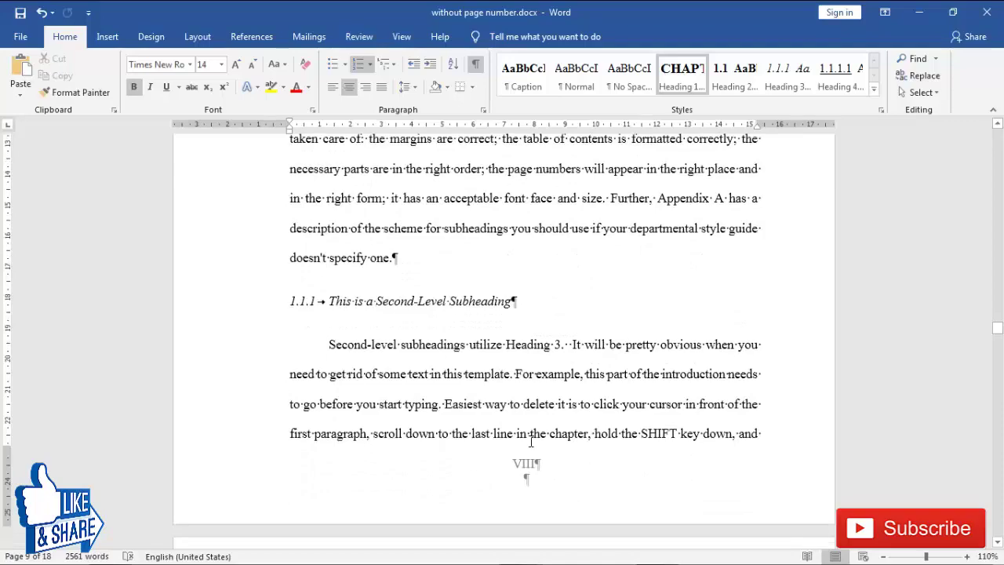
scroll(531, 442, "down", 1)
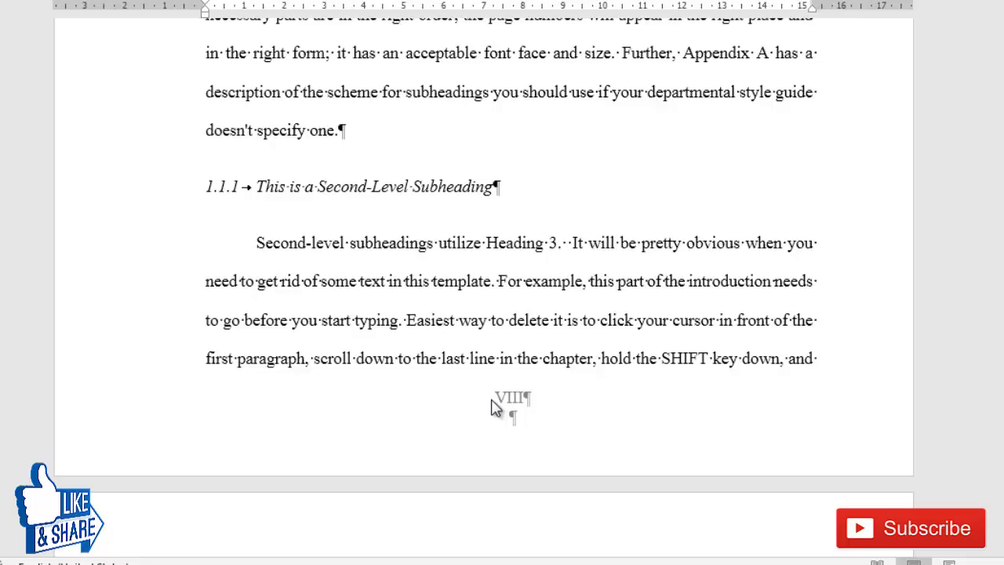
scroll(494, 404, "up", 15)
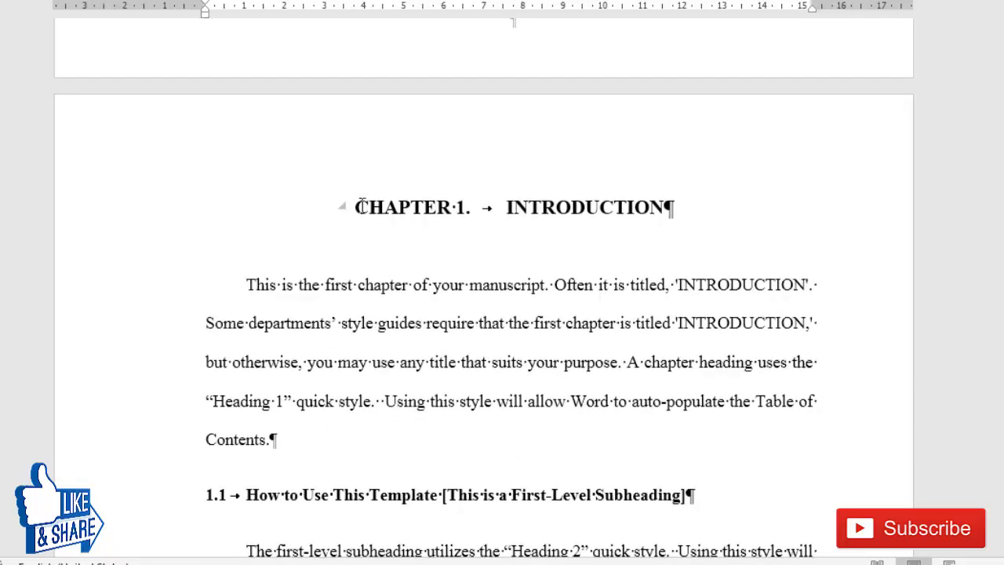
Insert a Next Page section break before CHAPTER 1. INTRODUCTION, redoing it after one undo
left_click_drag(357, 205, 480, 262)
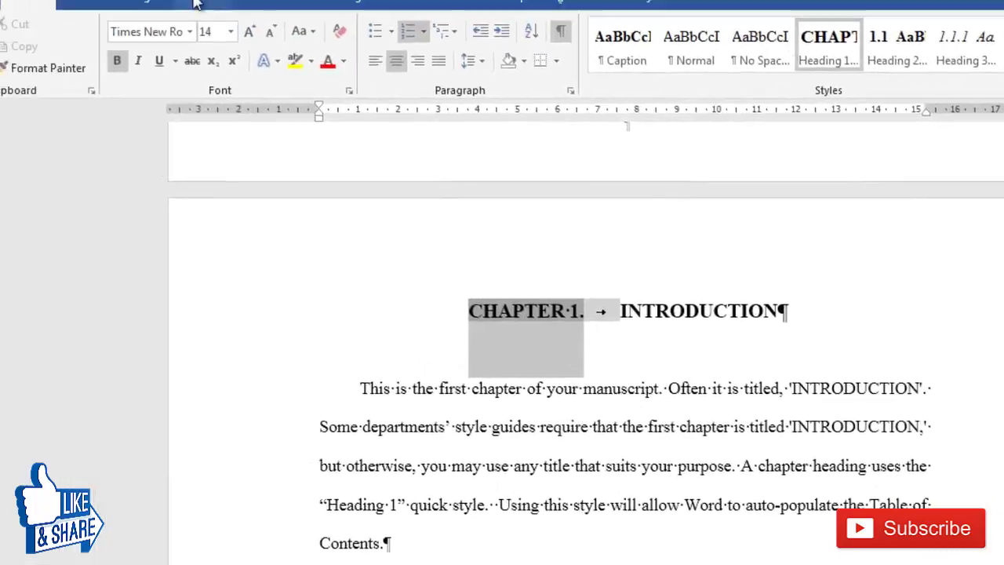
left_click(257, 50)
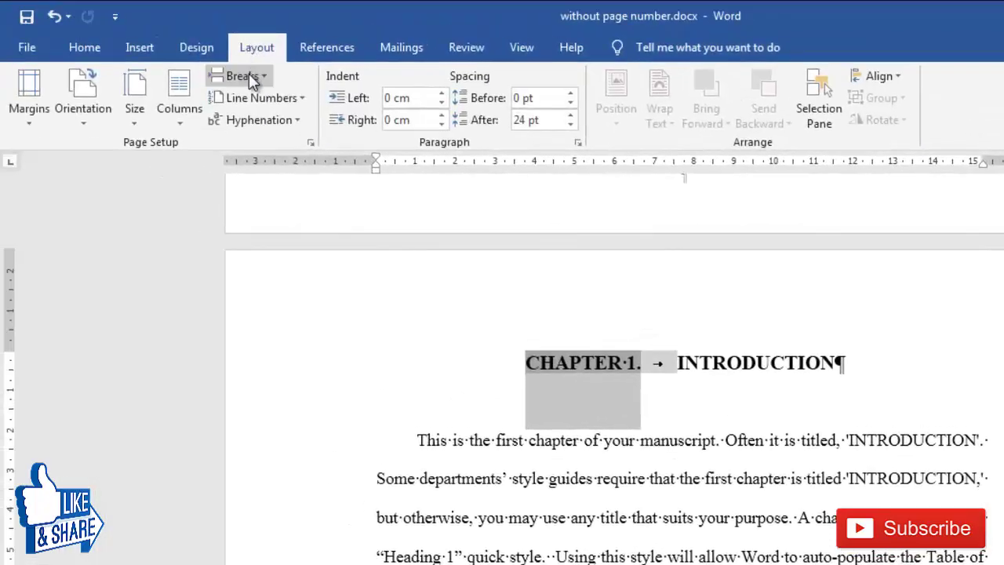
left_click(251, 75)
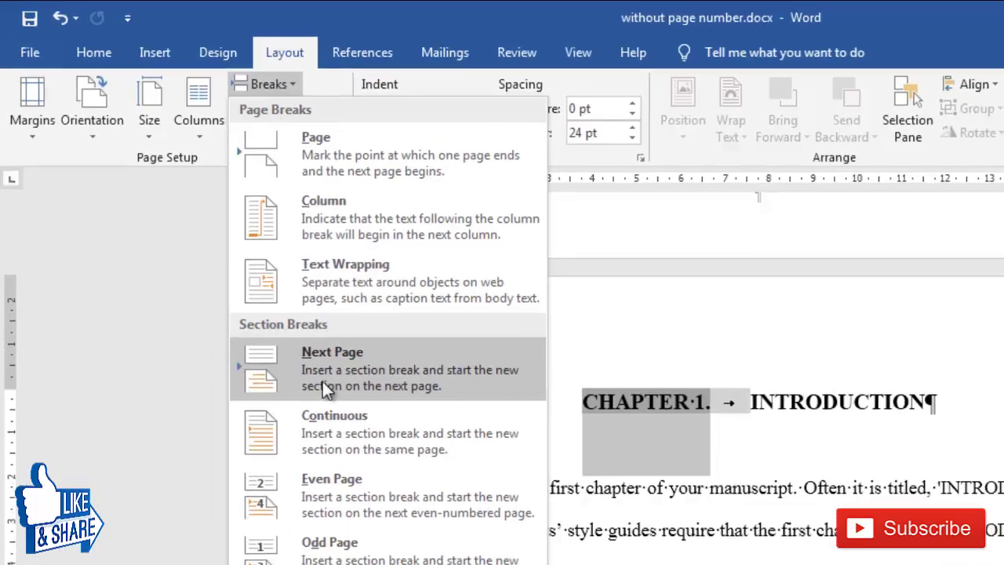
left_click(322, 381)
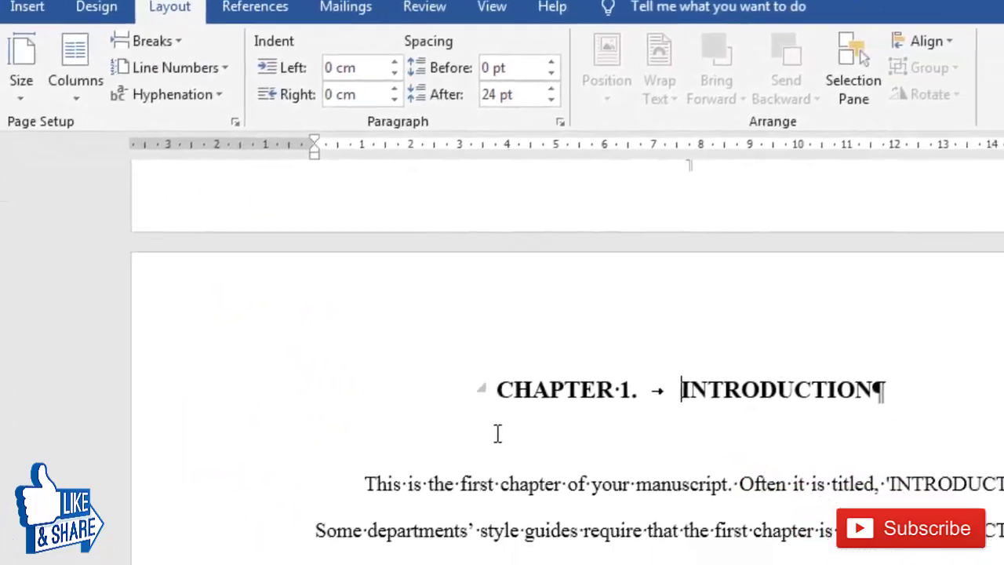
scroll(498, 433, "up", 3)
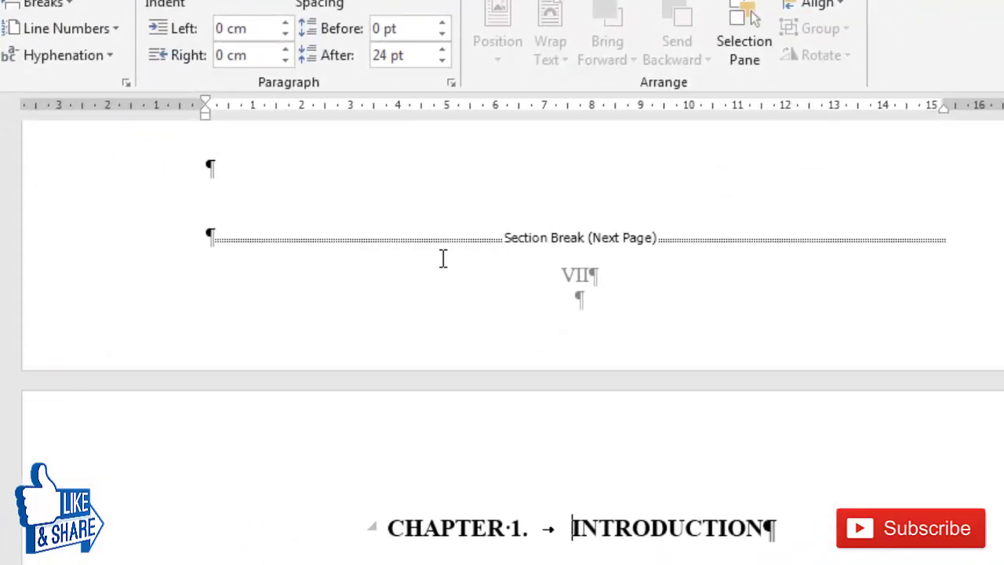
key("ctrl+z")
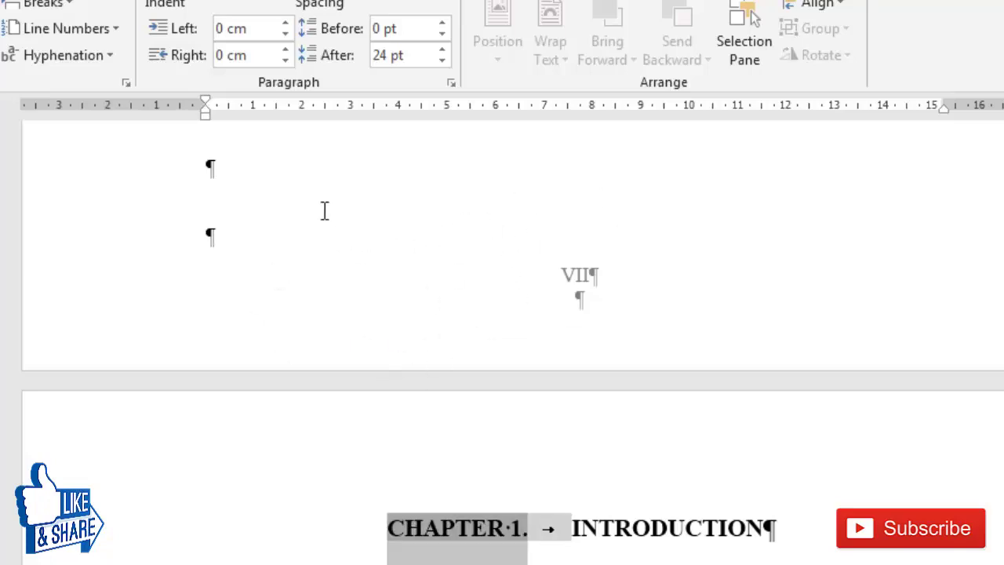
left_click(68, 6)
left_click(95, 311)
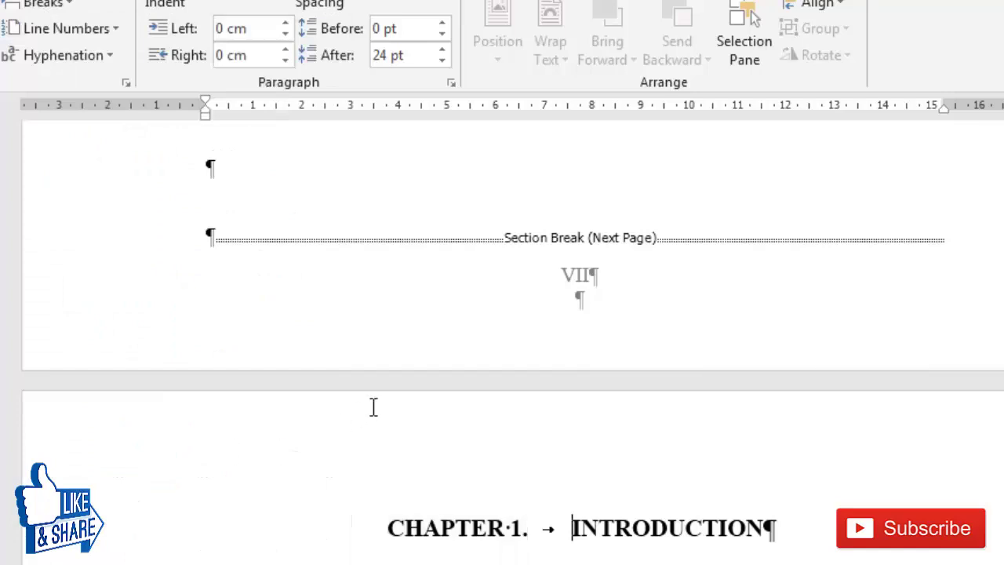
scroll(491, 394, "down", 1)
left_click(526, 560)
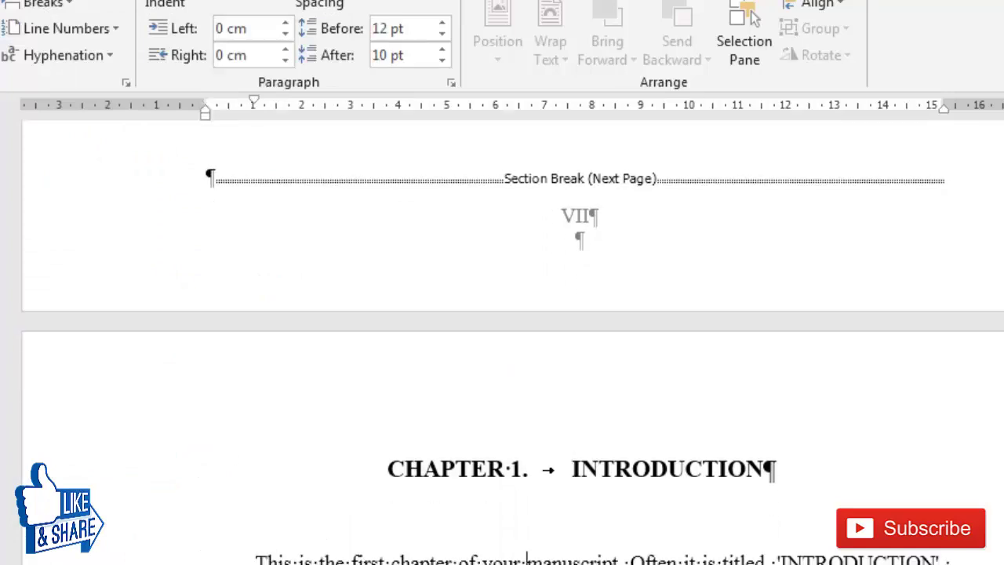
scroll(523, 555, "down", 12)
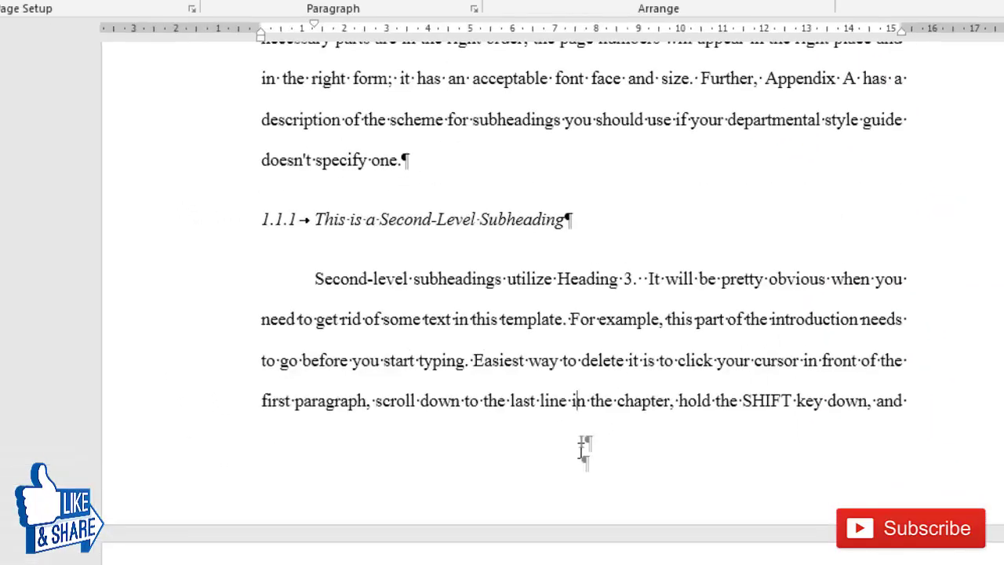
Add a centred Plain Number 2 to the Chapter 1 footer and unlink it from section 2
double_click(540, 388)
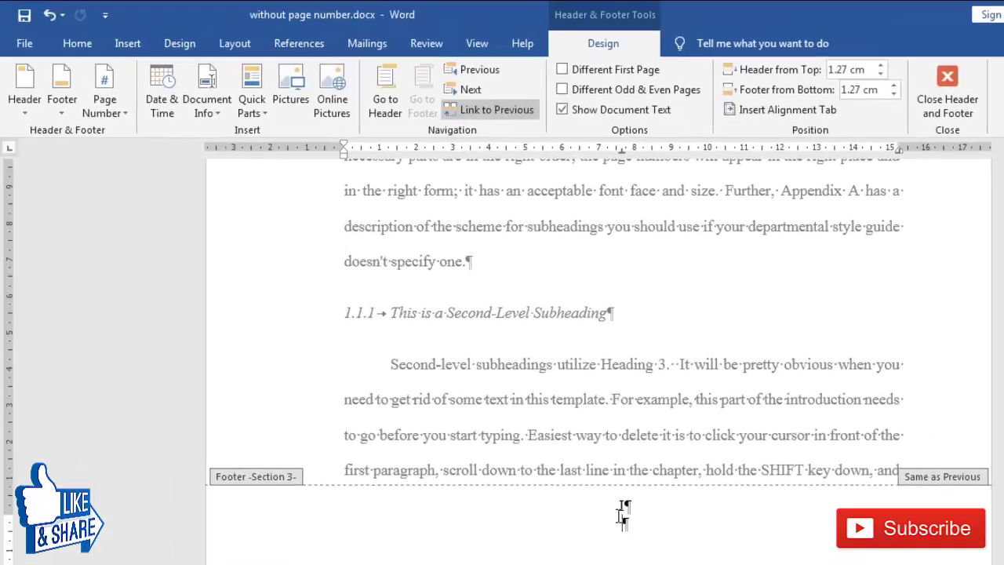
left_click(114, 104)
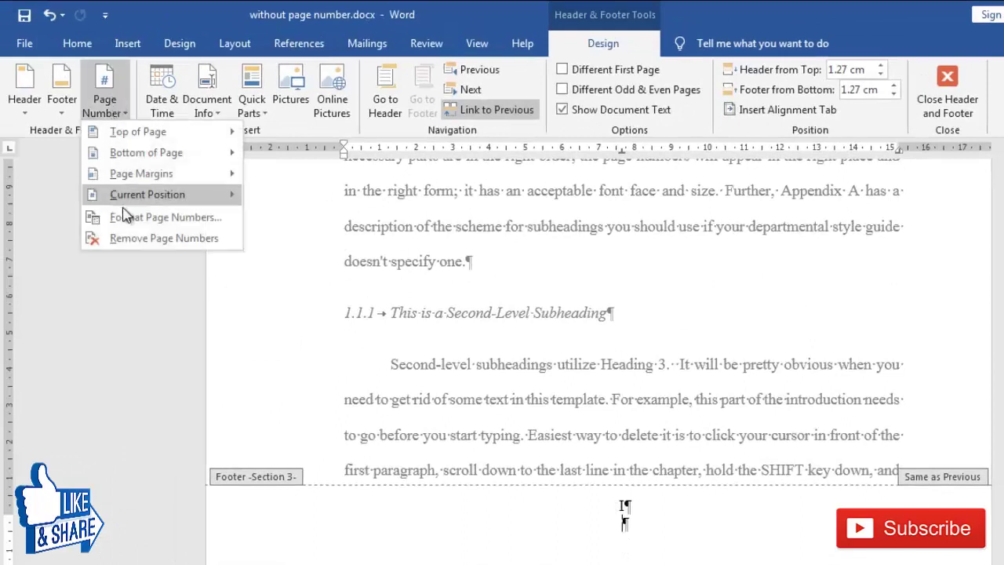
mouse_move(166, 160)
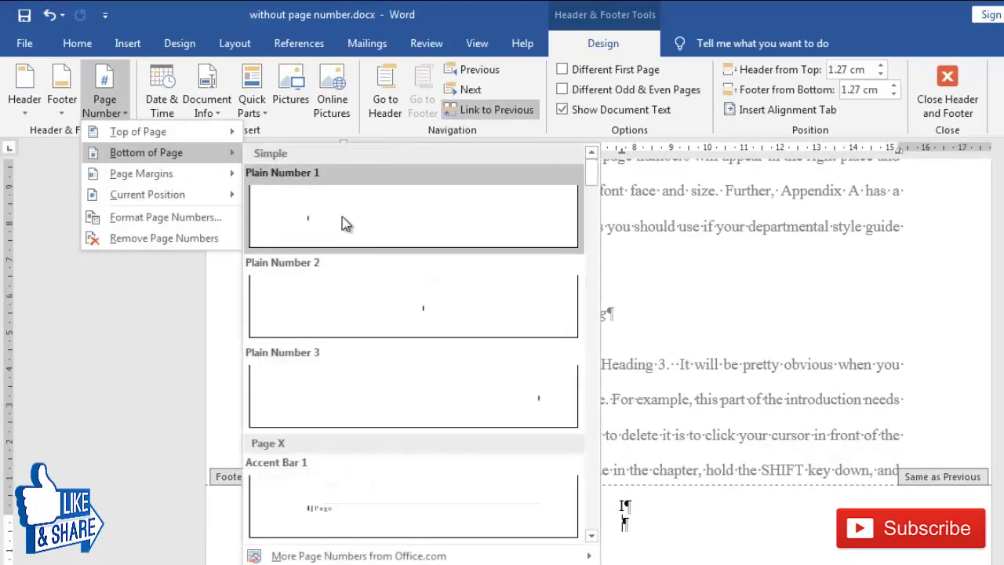
left_click(380, 312)
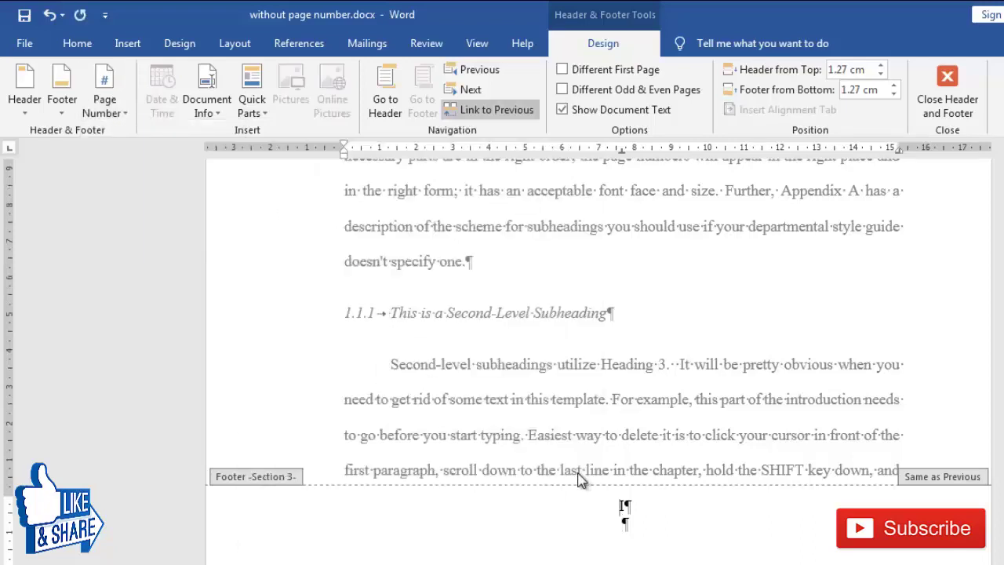
left_click(110, 110)
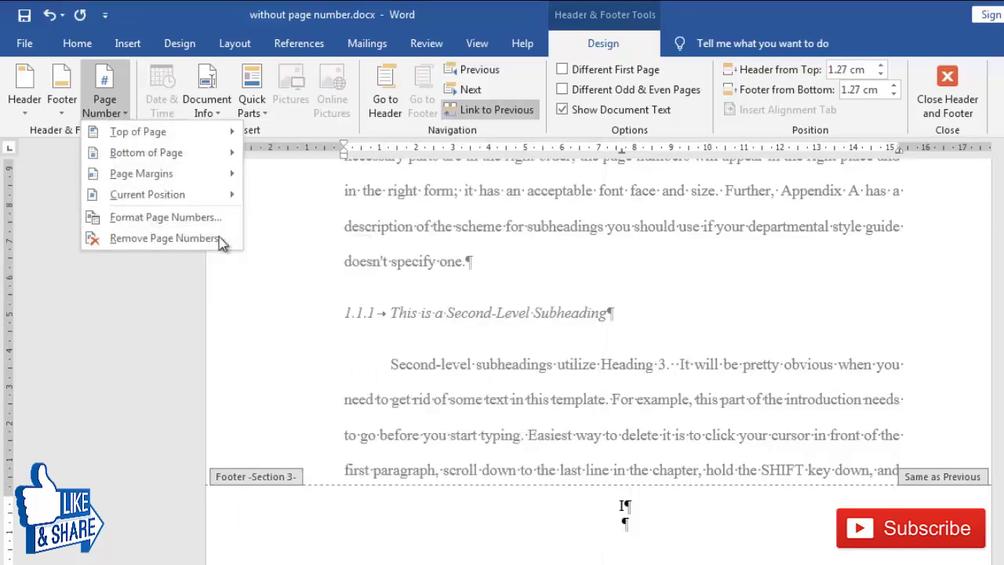
left_click(535, 348)
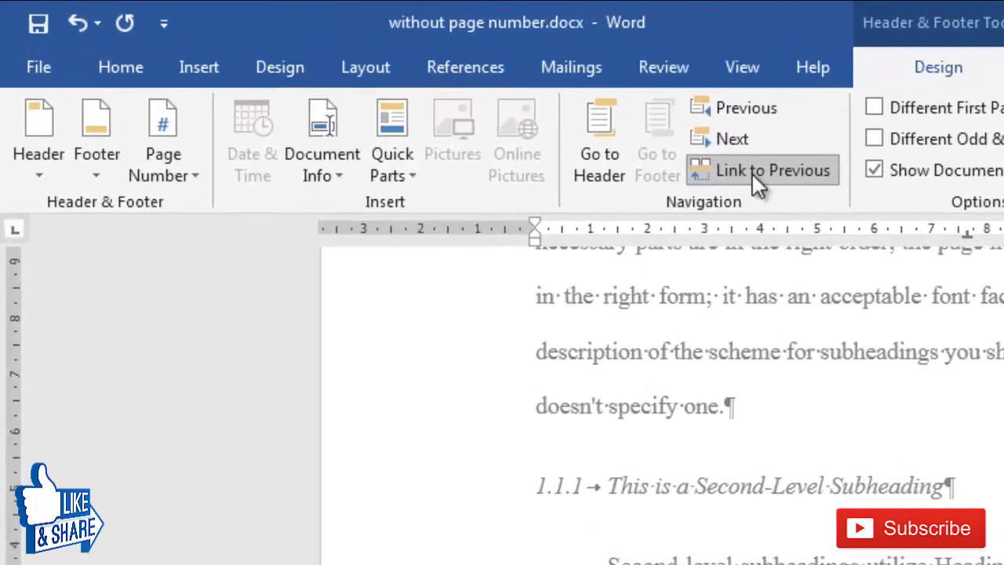
left_click(752, 172)
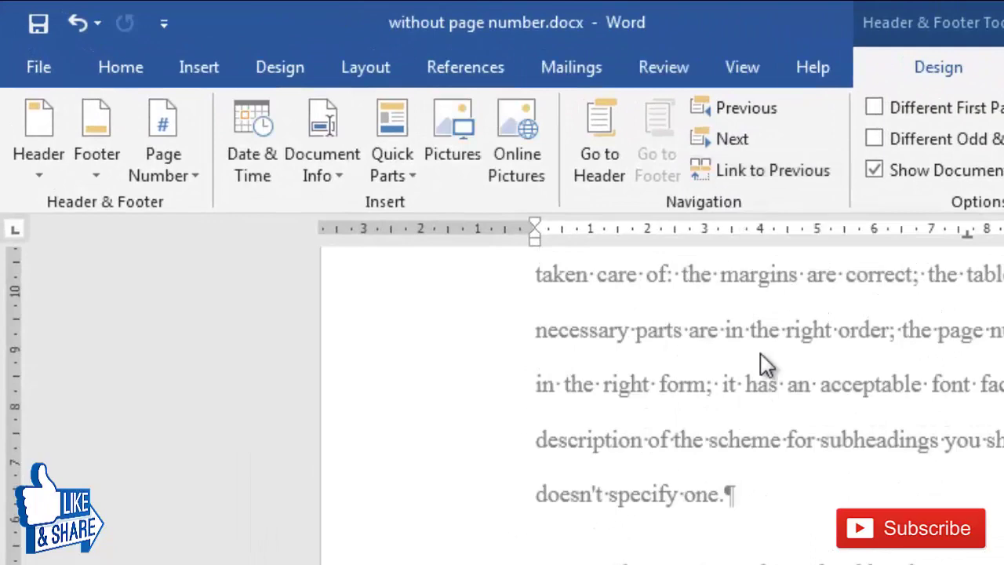
Format the Chapter 1 page numbers as arabic 1, 2, 3 restarting at 1
left_click(185, 172)
left_click(220, 337)
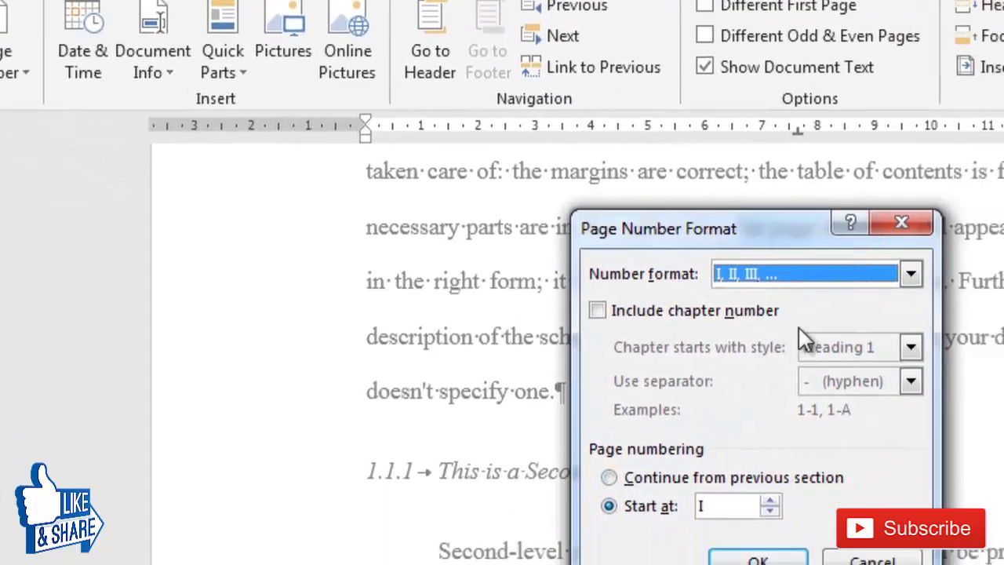
left_click(911, 273)
scroll(790, 342, "up", 1)
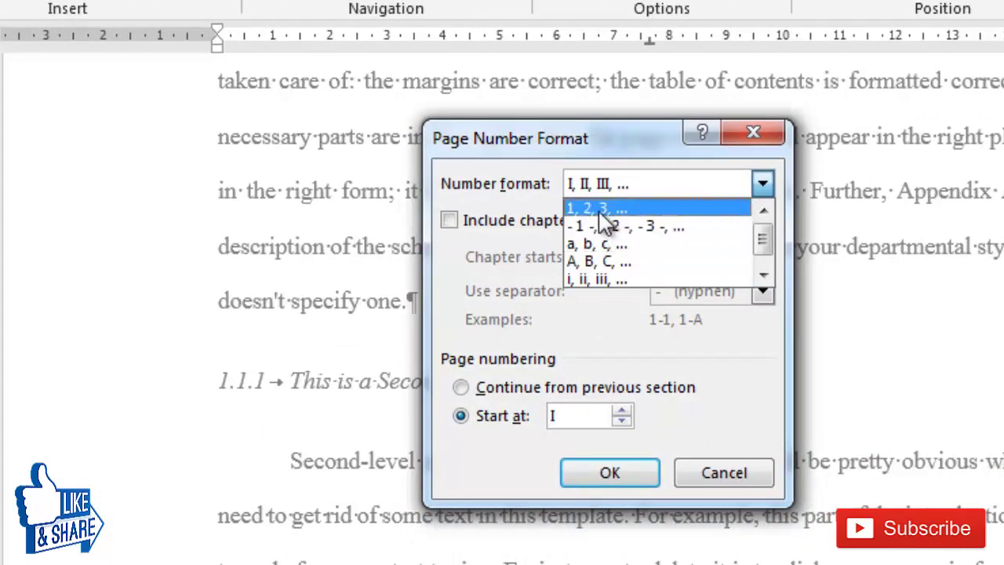
left_click(603, 212)
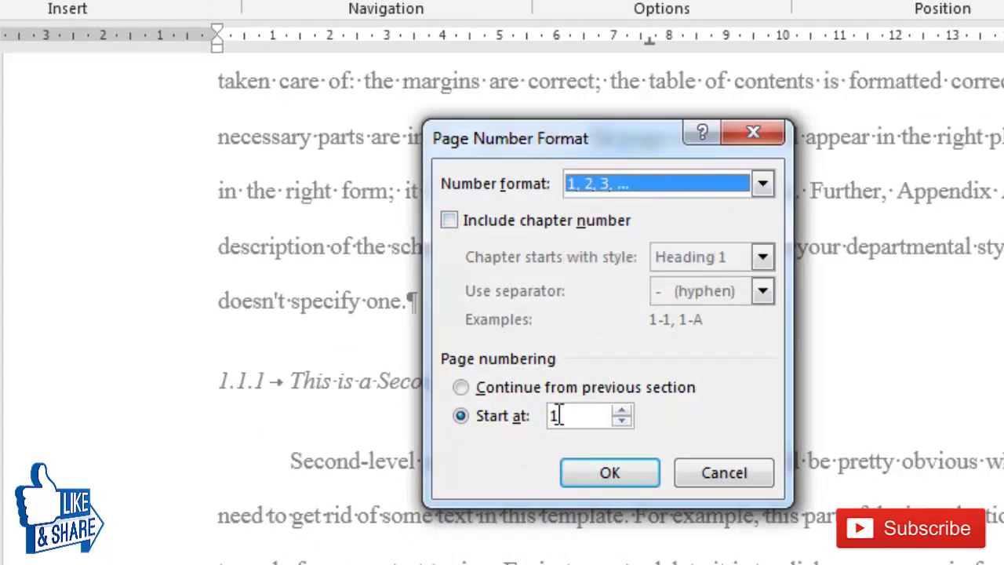
left_click(608, 471)
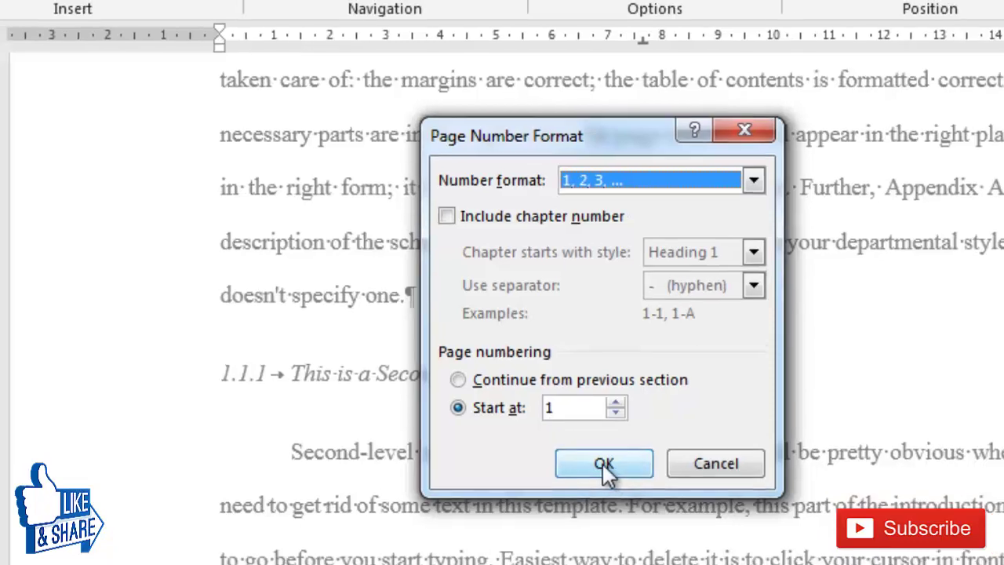